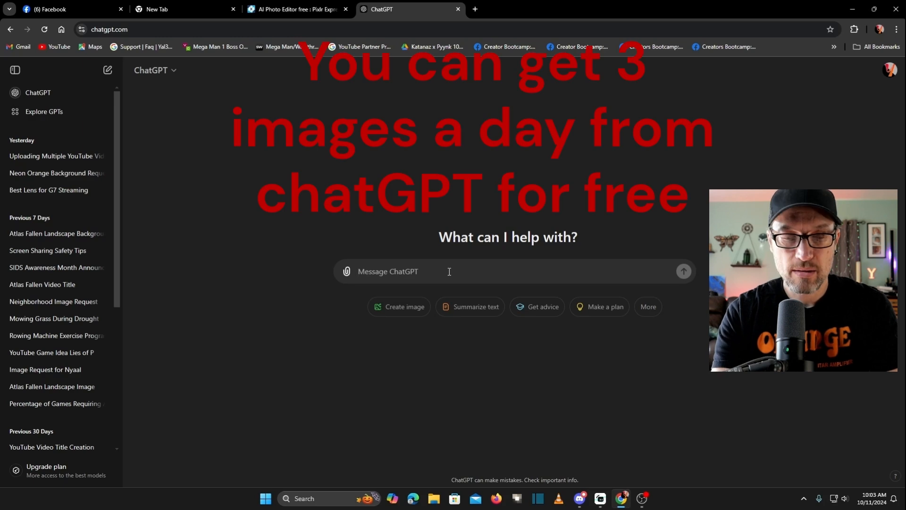
Prompt ChatGPT: make me an image for atlas fallen that is a landscape image that looks like the area called the fallen realm or "source" that nyaal is in
type("make")
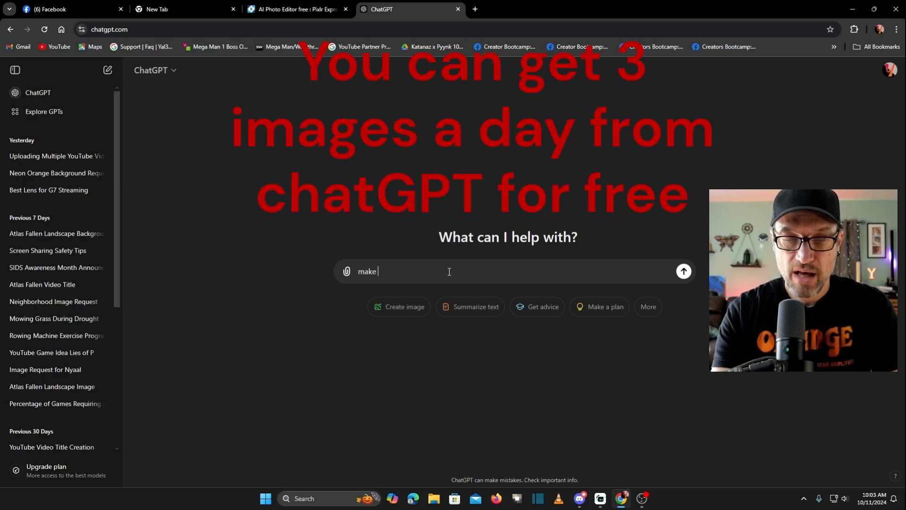
type(" me an image for atlas fallen that is a landscape ima")
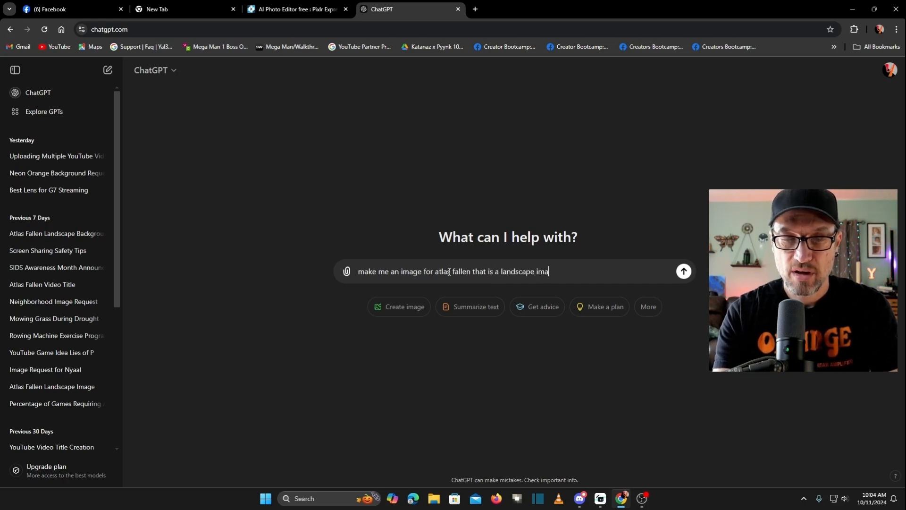
type("ge that looks like the area called")
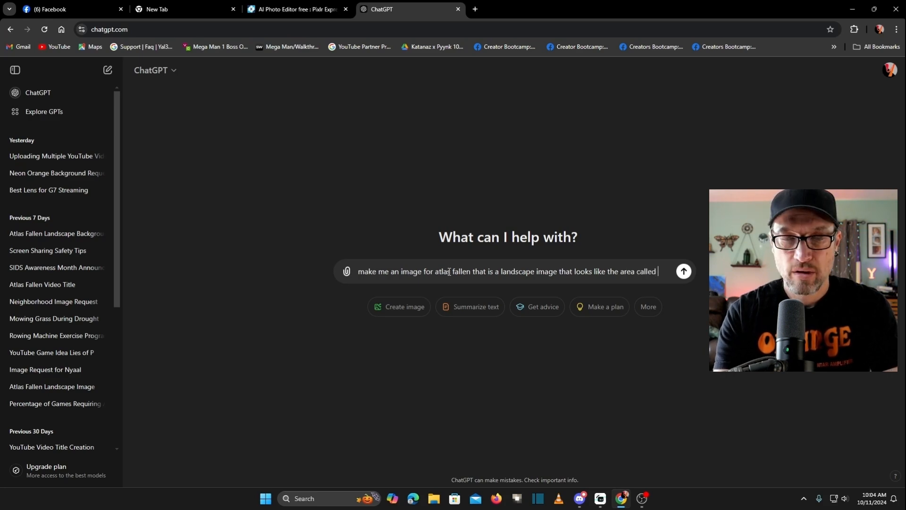
type("the fallen realm or \"sour")
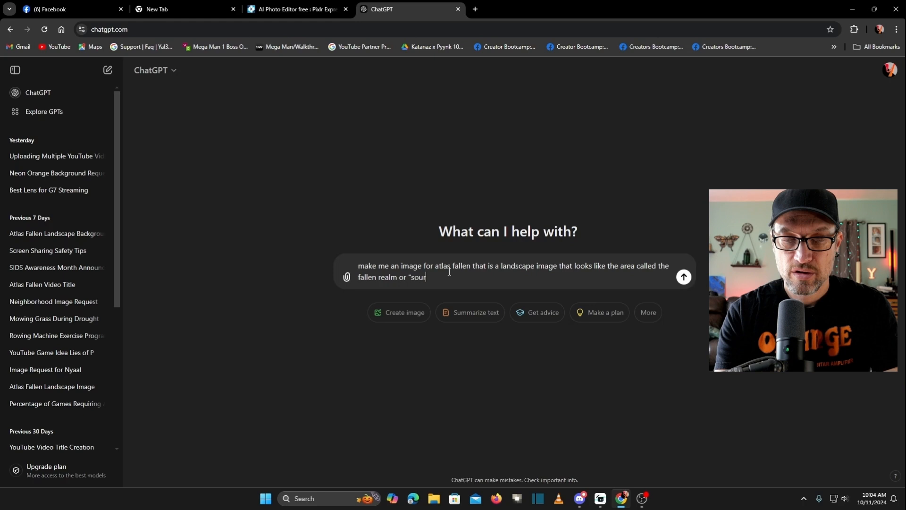
type("that nyaal is in")
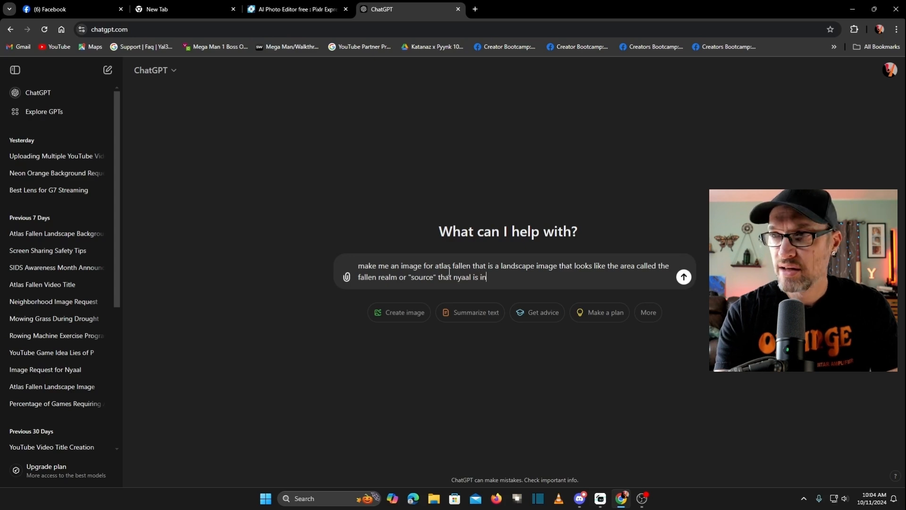
key("Return")
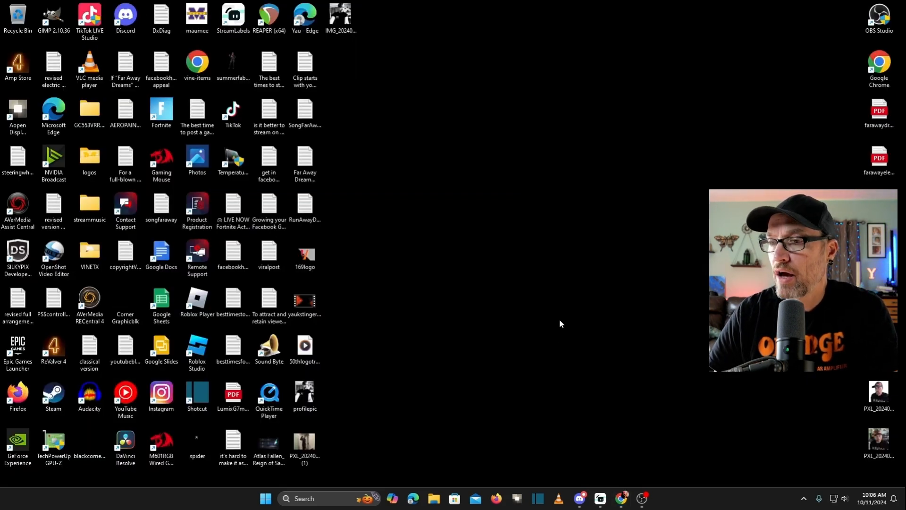
Open the Downloads folder in File Explorer, view the Atlas Fallen screenshot of the Conjurer bestiary page, and close the image
left_click(433, 499)
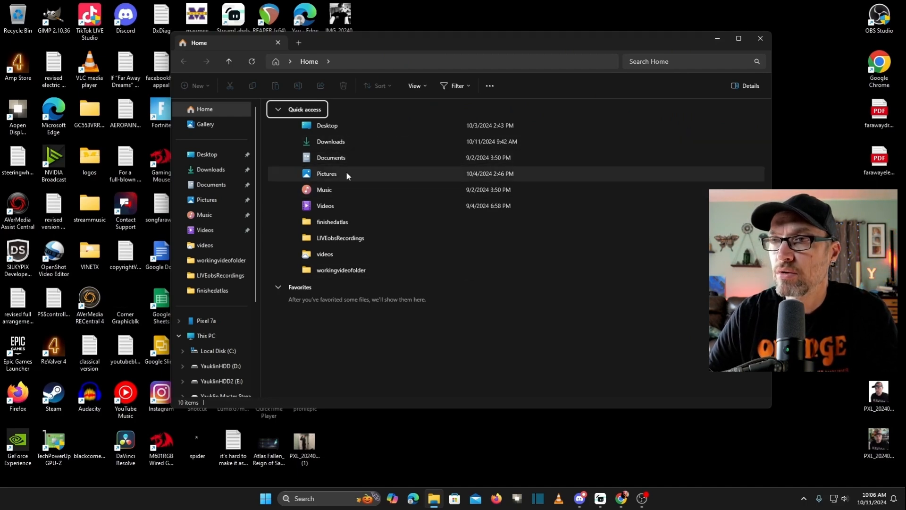
double_click(347, 141)
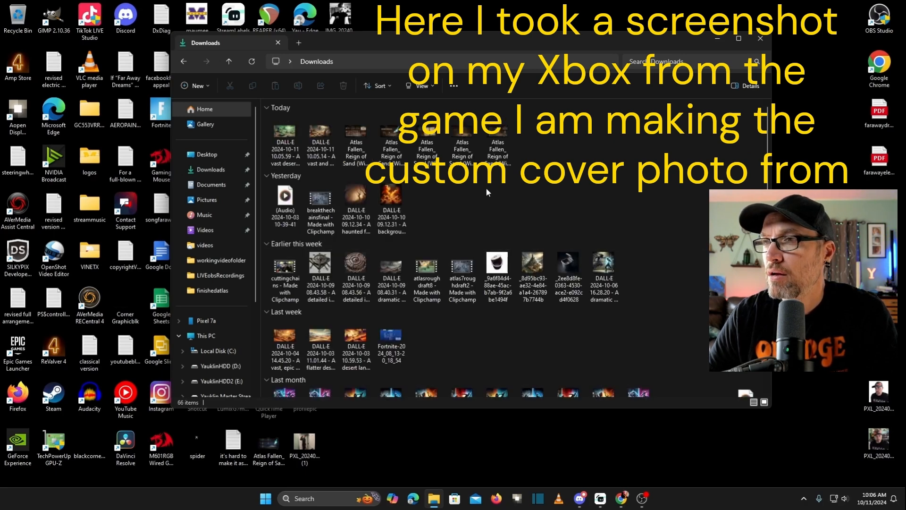
double_click(502, 151)
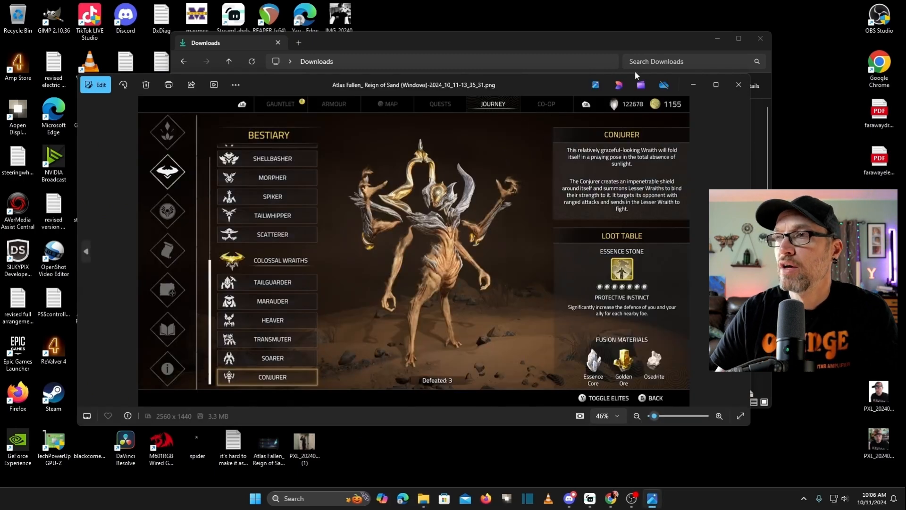
left_click(739, 85)
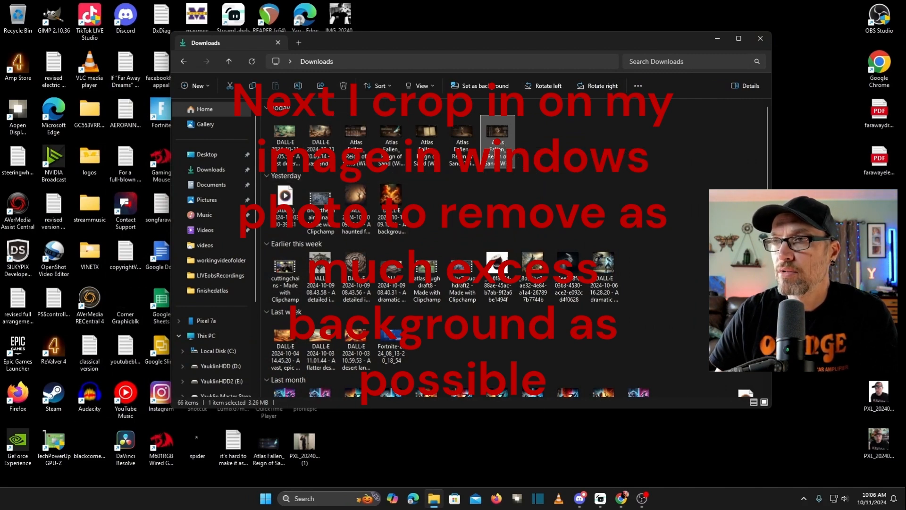
Open the Conjurer screenshot for editing in Photos and crop it tightly around the creature, to about 852 x 1096 pixels
double_click(500, 145)
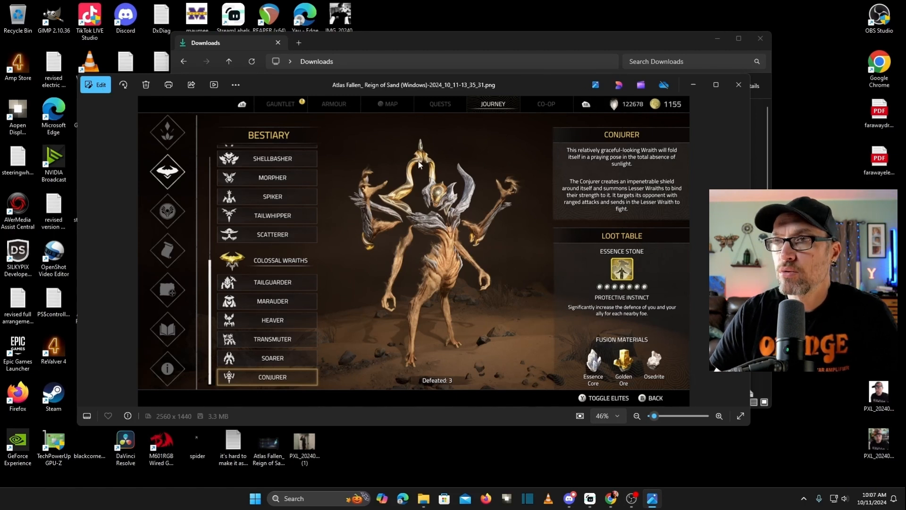
left_click(100, 85)
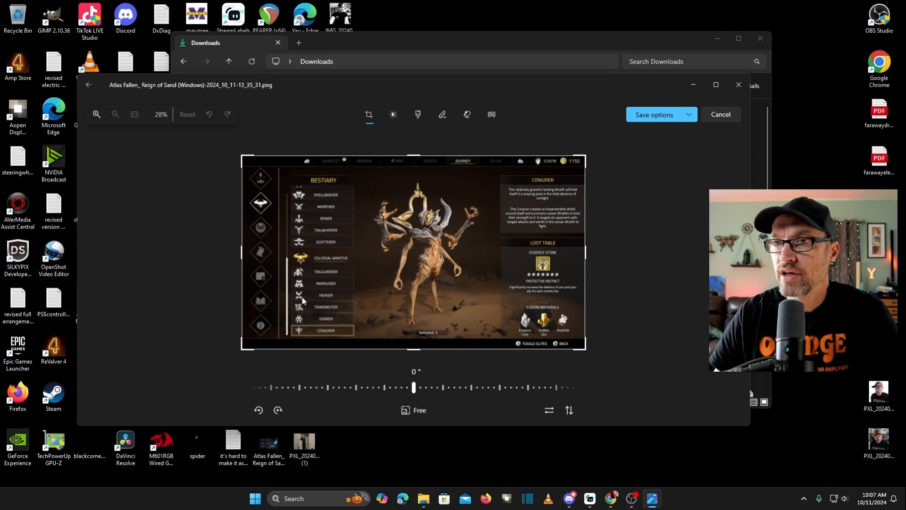
left_click_drag(242, 253, 368, 256)
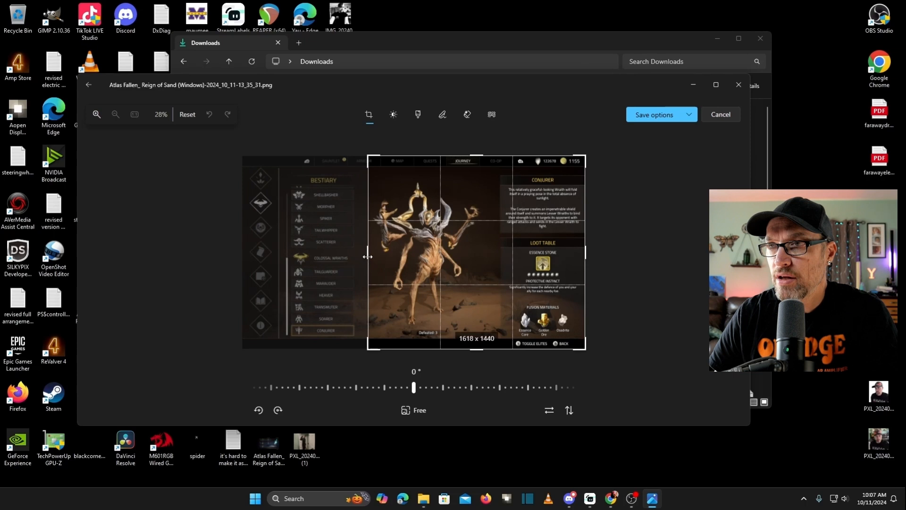
left_click_drag(524, 253, 422, 237)
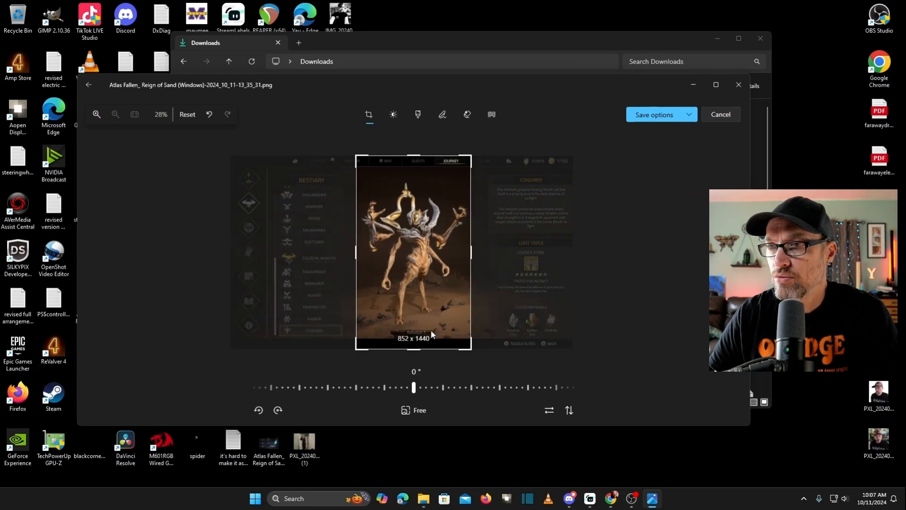
left_click_drag(416, 348, 414, 330)
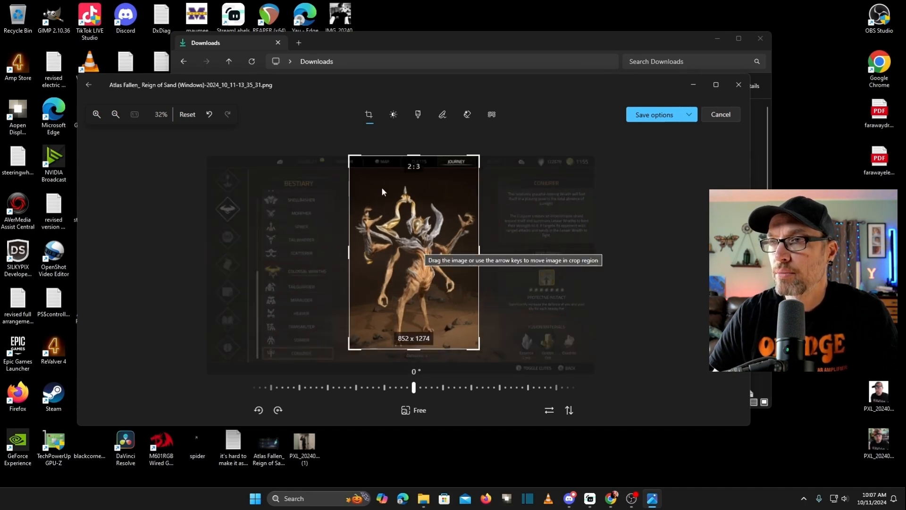
left_click_drag(415, 153, 415, 181)
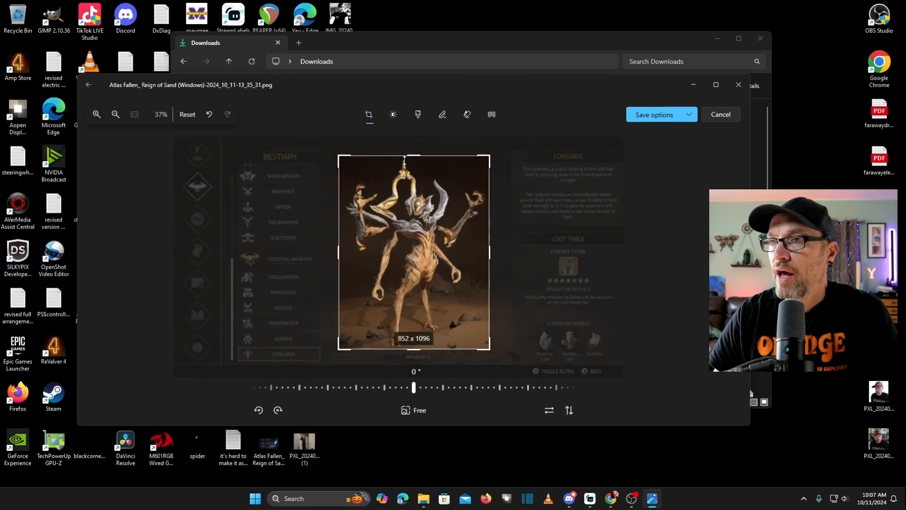
Save the cropped image as a PNG copy named conjurer in the photoedits folder
left_click(689, 114)
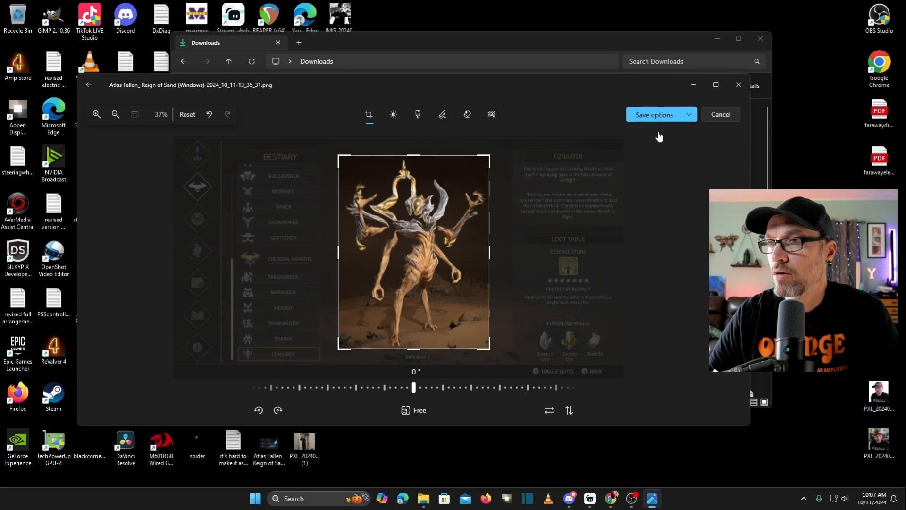
left_click(662, 135)
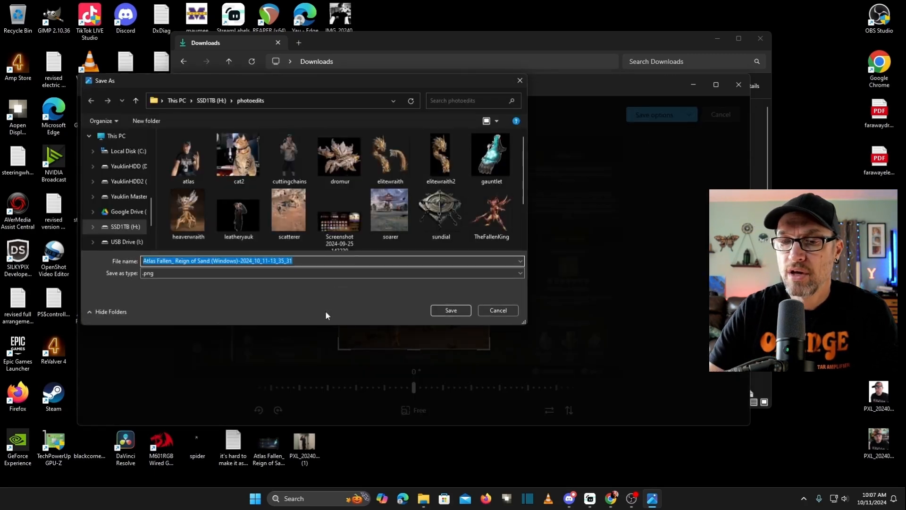
key("BackSpace")
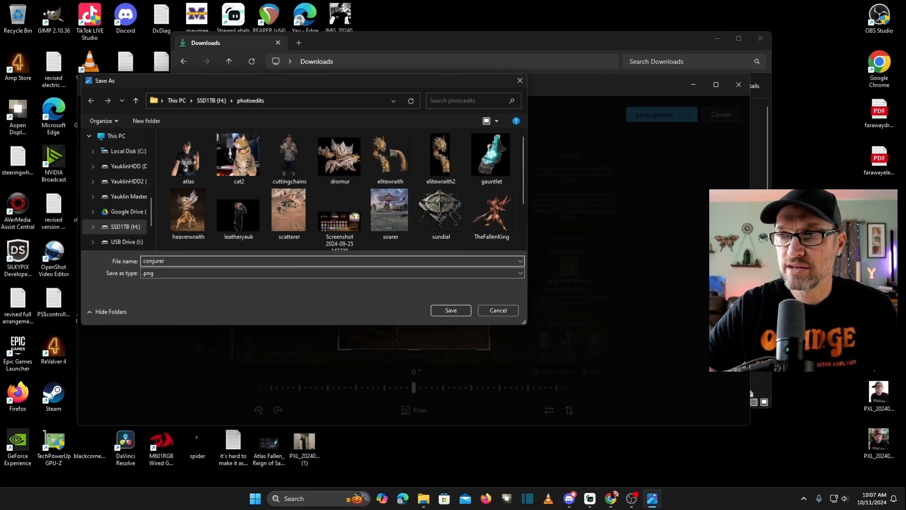
left_click(453, 311)
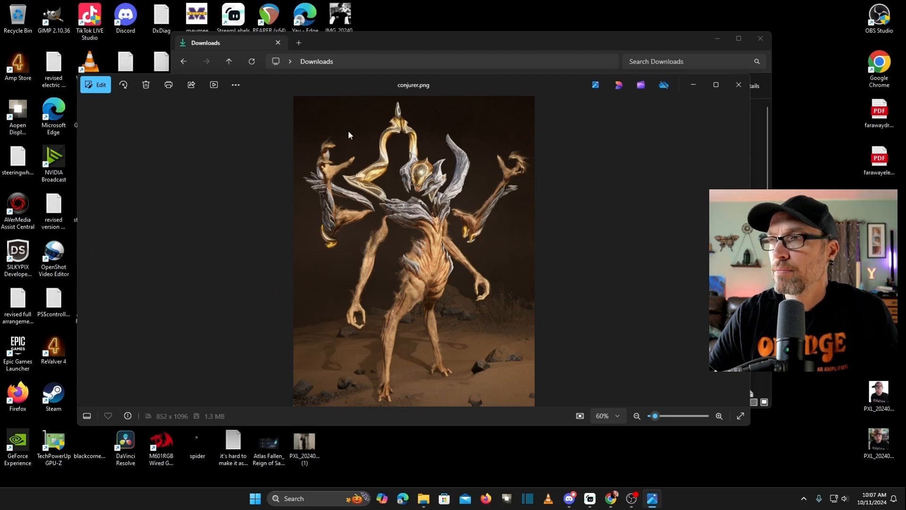
Remove the background from conjurer.png and save the result over the same file
left_click(101, 88)
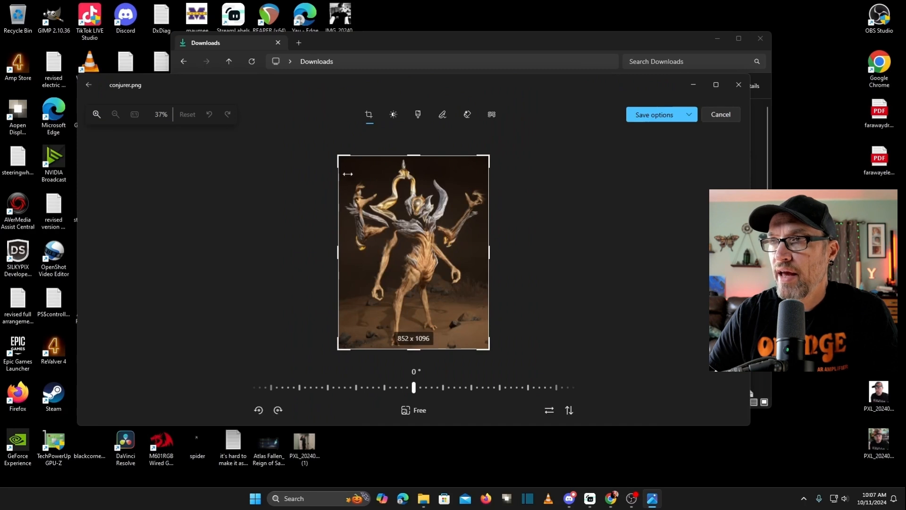
left_click(492, 115)
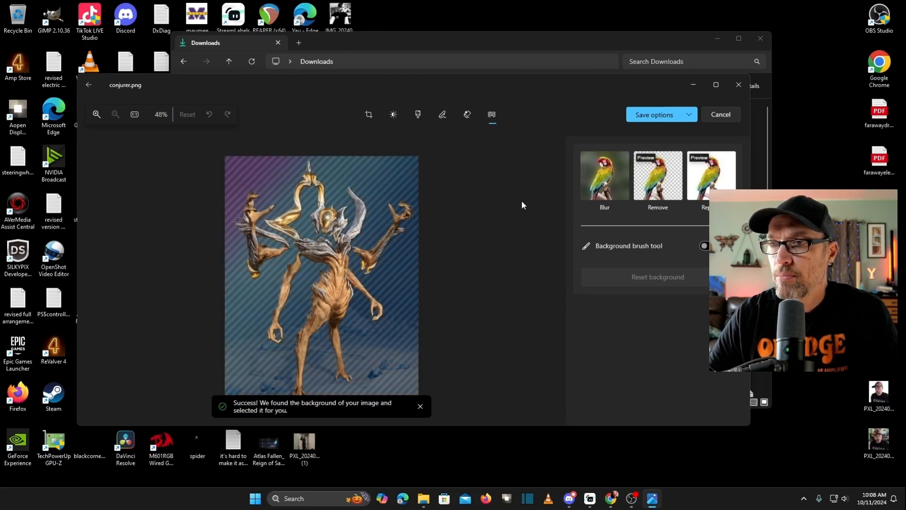
left_click(703, 246)
left_click(663, 193)
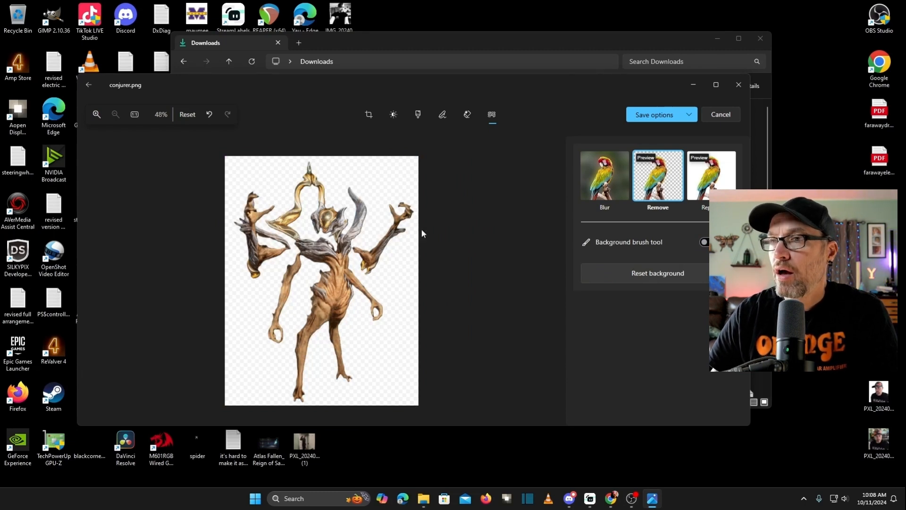
left_click(690, 116)
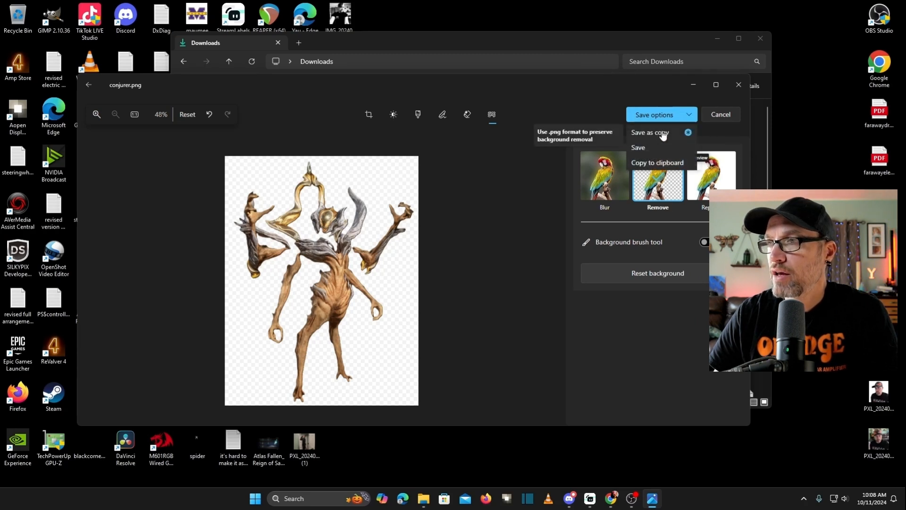
left_click(642, 149)
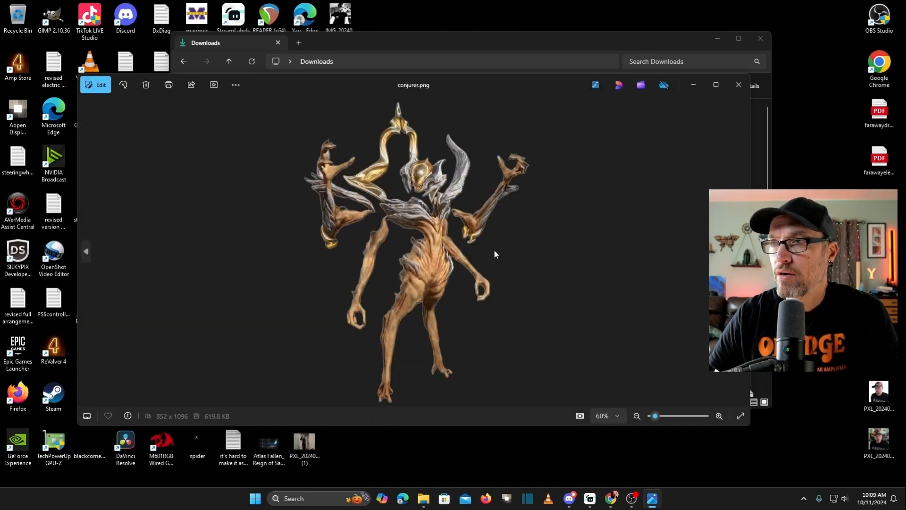
Inspect the edges of the cut-out creature at high magnification and close the image
left_click_drag(656, 416, 676, 421)
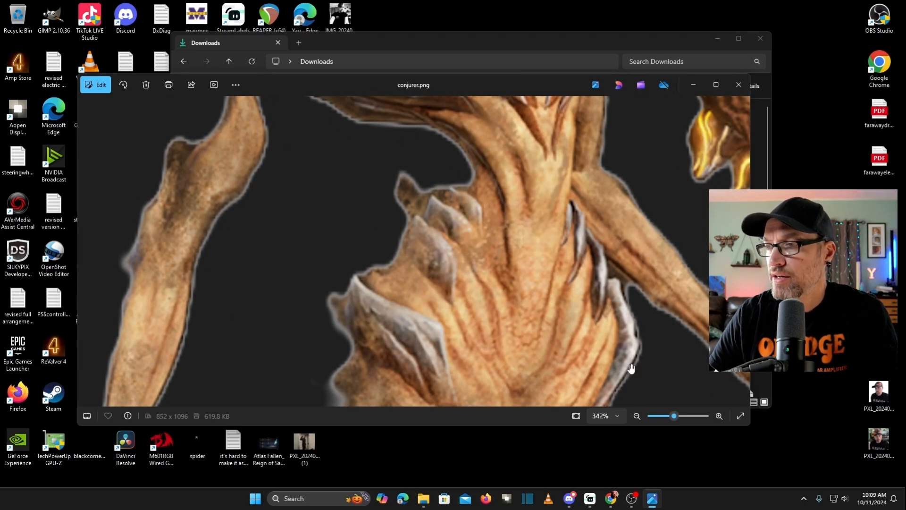
left_click_drag(676, 420, 659, 420)
left_click_drag(658, 418, 657, 418)
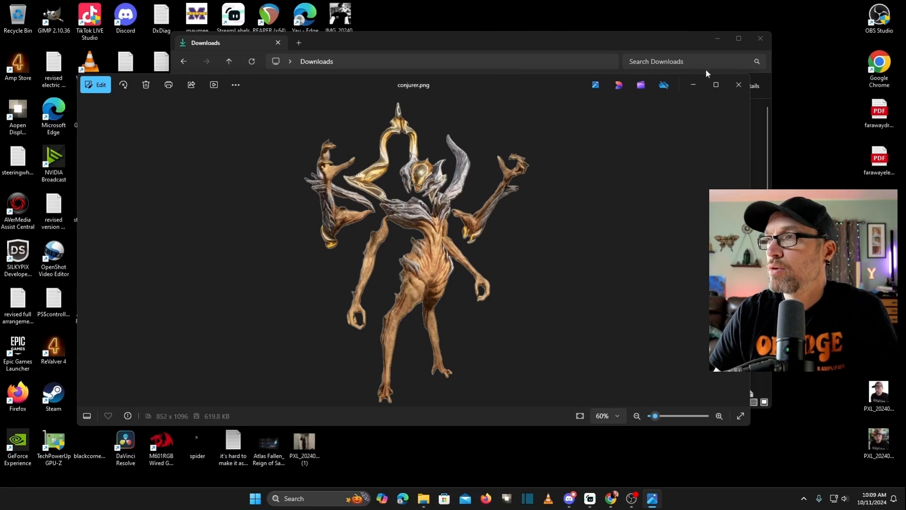
left_click(739, 84)
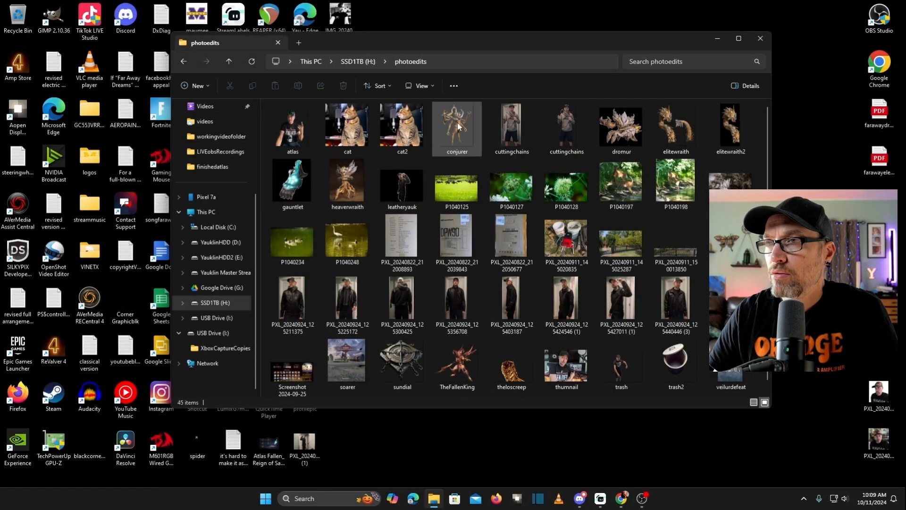
Open the conjurer image from the photoedits folder in Paint
left_click(459, 126)
right_click(460, 127)
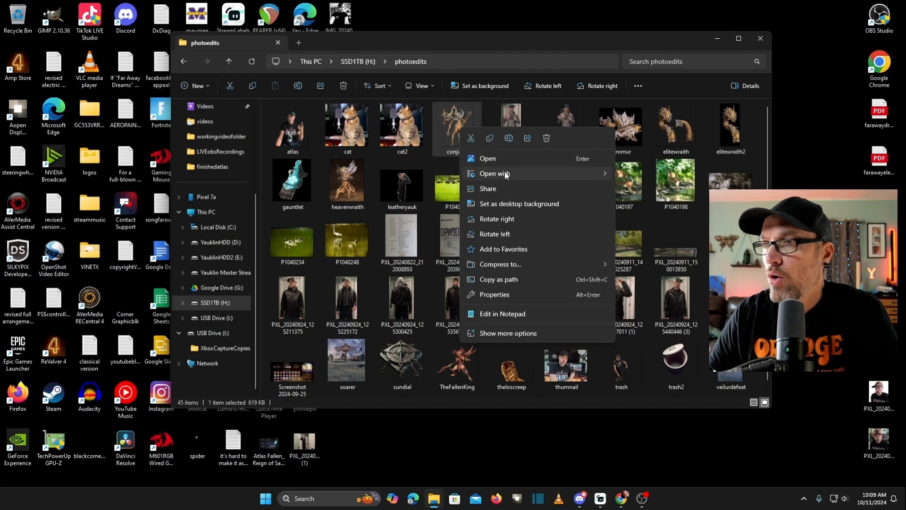
mouse_move(505, 174)
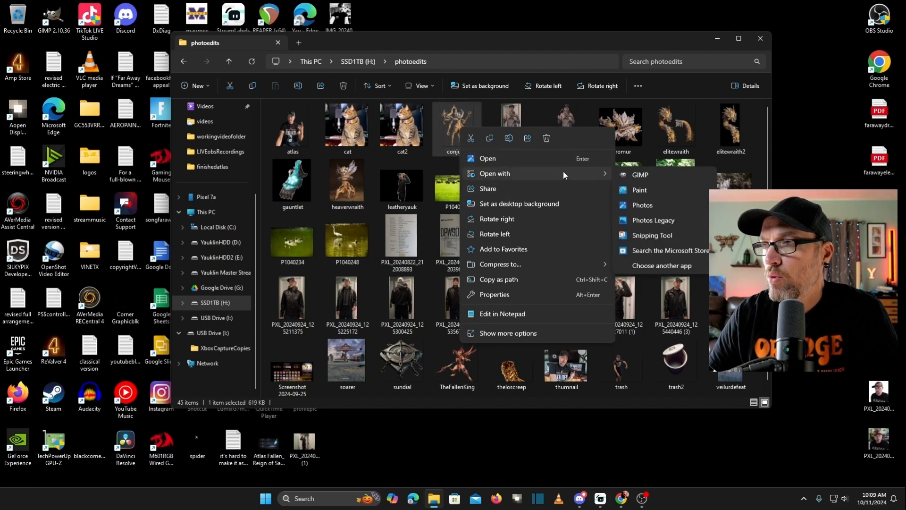
left_click(648, 189)
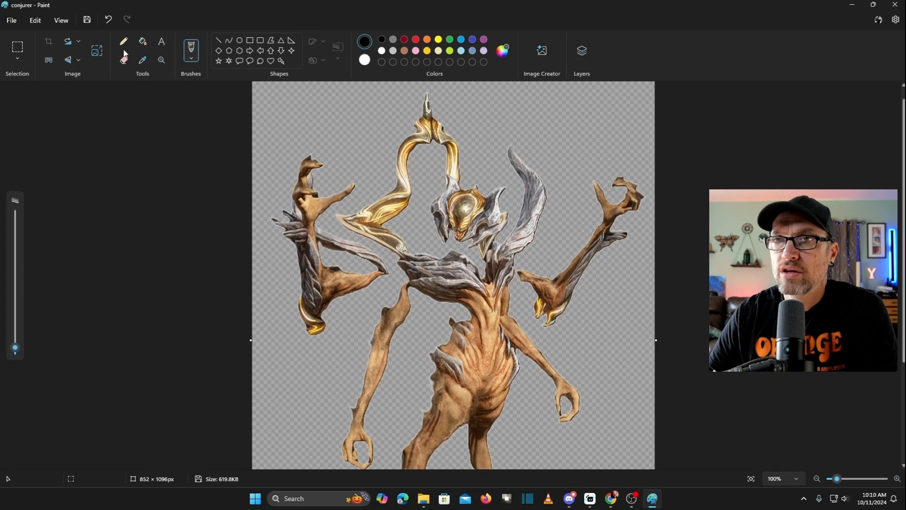
Try the Eraser on the fingertips of the creature's raised hand and undo the erasure
left_click(124, 61)
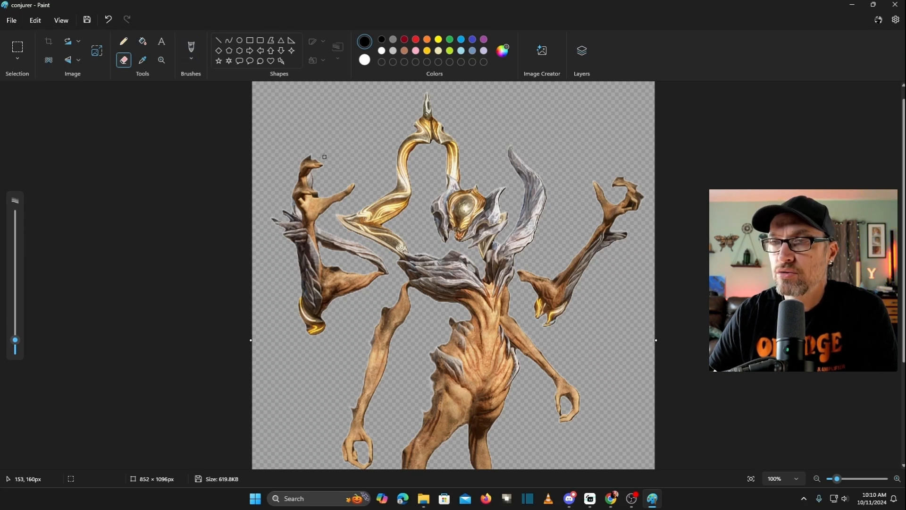
mouse_move(327, 155)
left_mouse_down()
mouse_move(301, 170)
mouse_move(282, 174)
mouse_move(304, 173)
left_mouse_up()
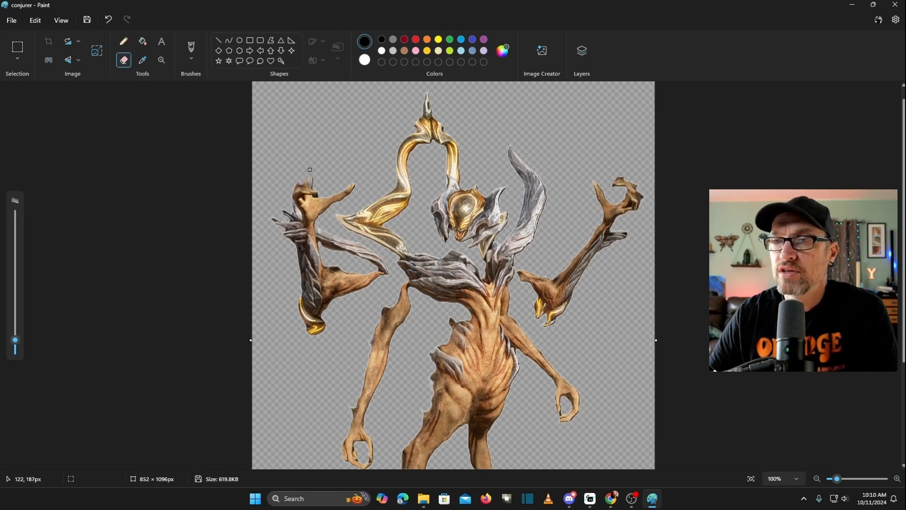
left_click(108, 22)
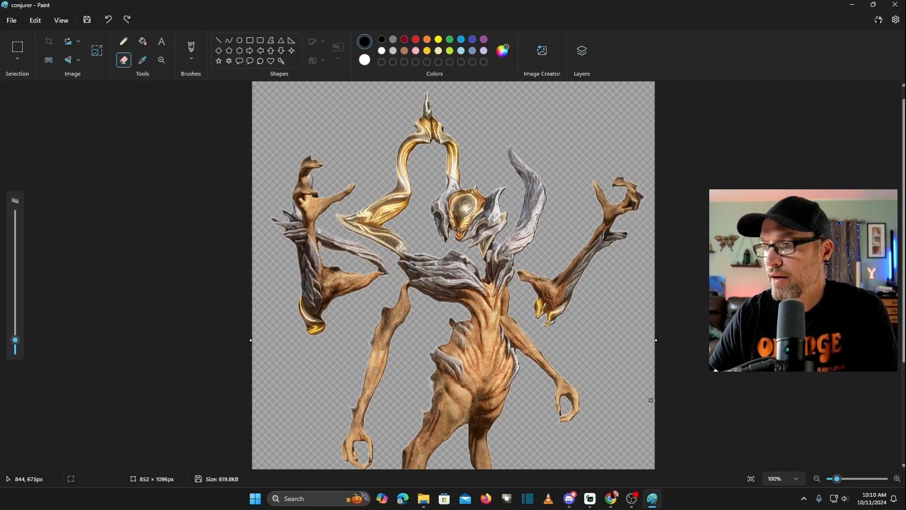
Shrink the Eraser and remove the pale fringe around the upper fingers and outer edge of the raised hand on the image's right
left_click_drag(837, 480, 859, 479)
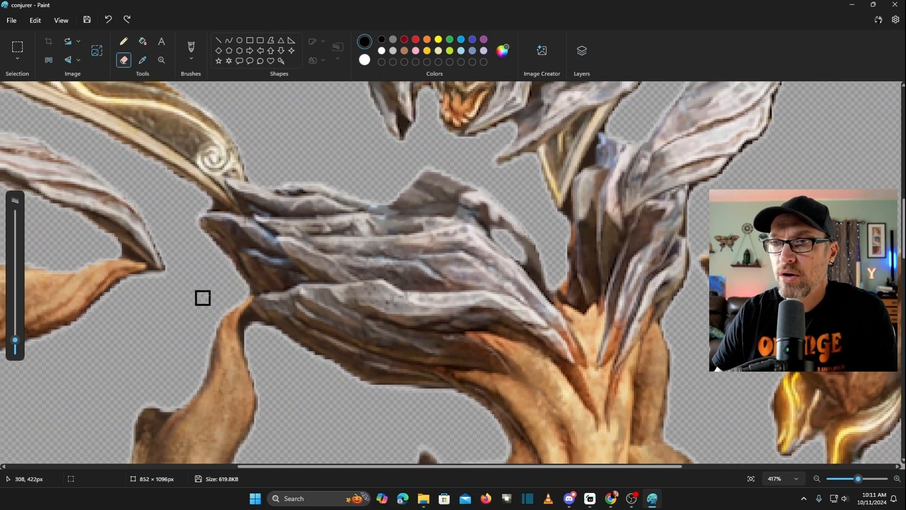
left_click_drag(16, 338, 18, 345)
left_click_drag(421, 467, 645, 451)
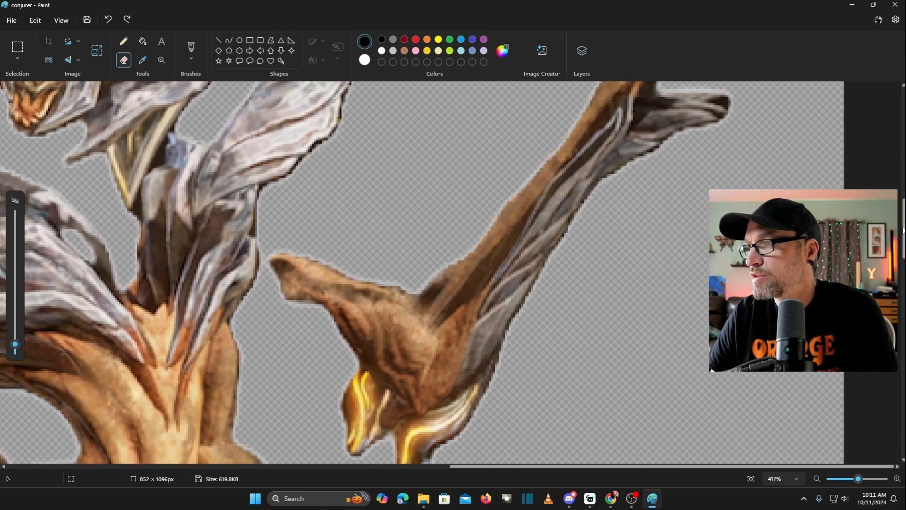
scroll(904, 233, "up", 10)
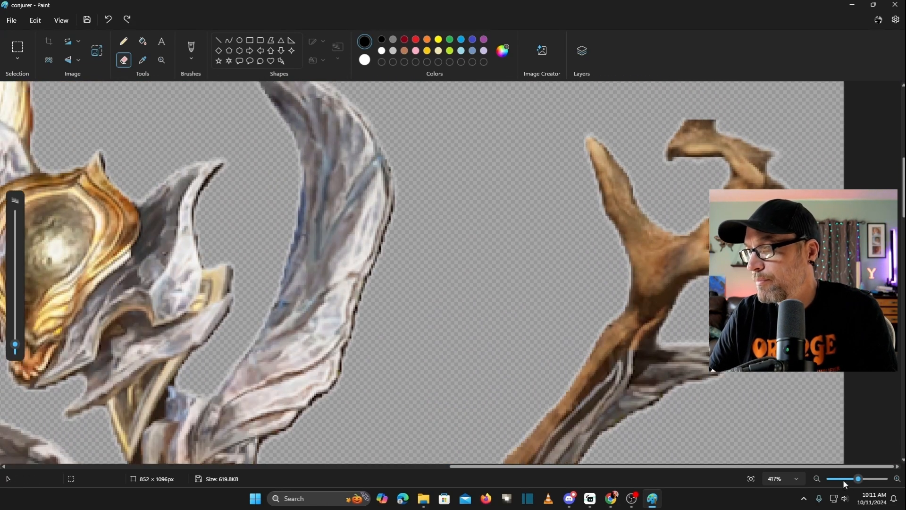
left_click_drag(859, 480, 875, 480)
left_click_drag(655, 467, 774, 467)
scroll(778, 382, "up", 4)
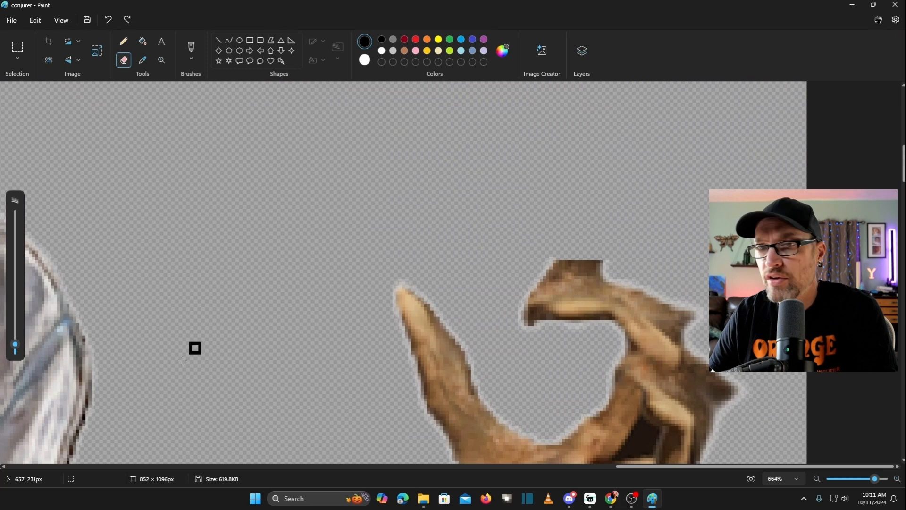
left_click_drag(15, 346, 15, 350)
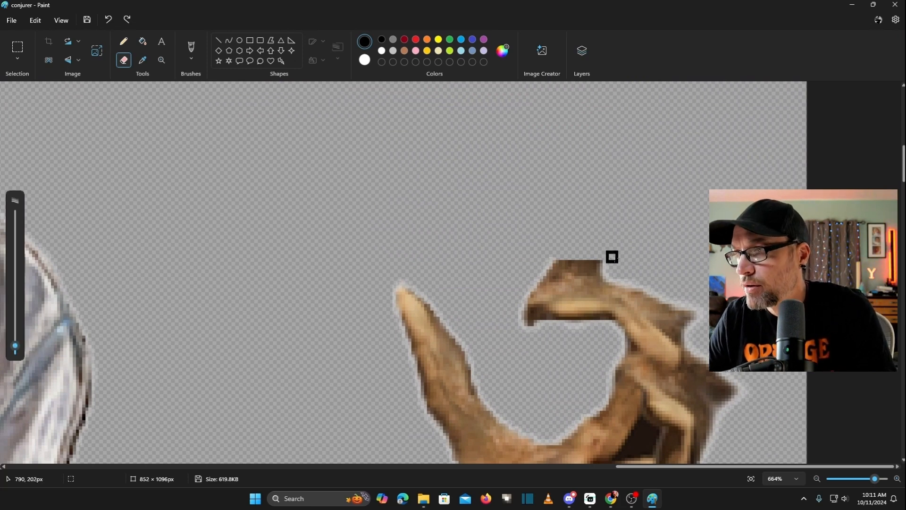
left_click_drag(17, 348, 16, 350)
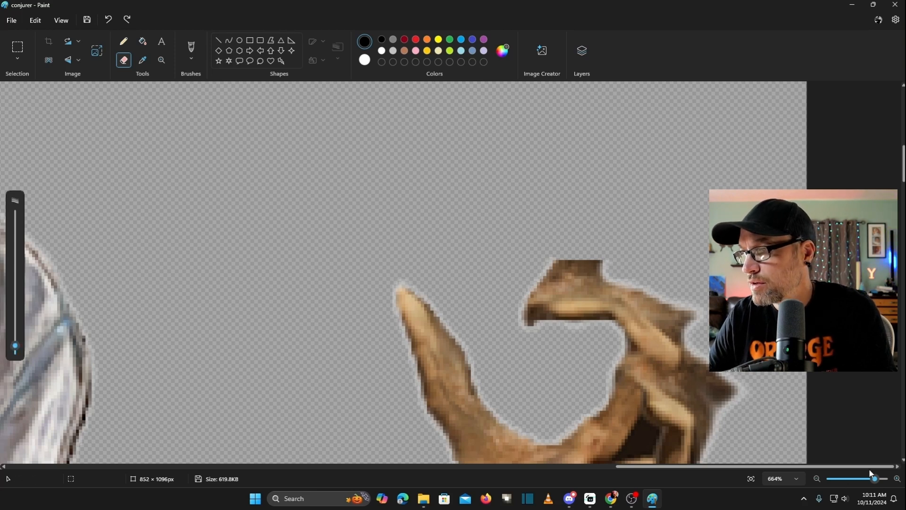
scroll(694, 243, "down", 3)
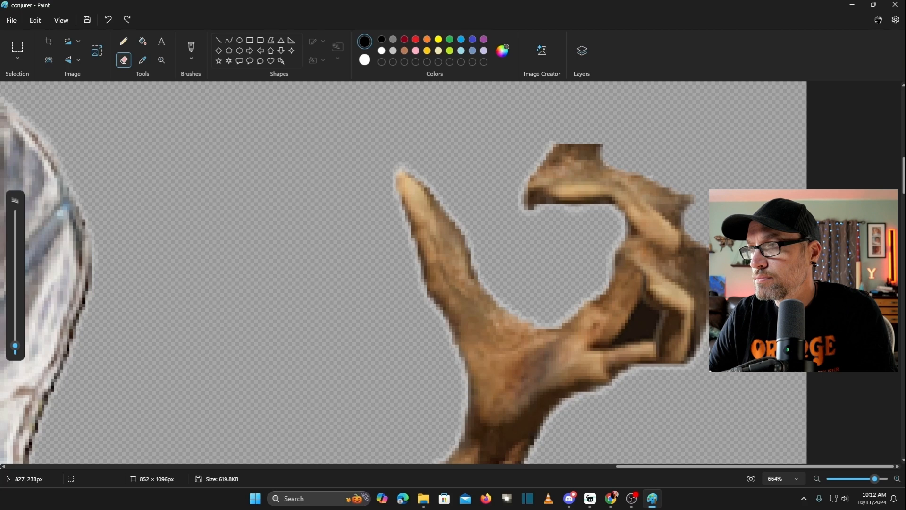
scroll(35, 345, "down", 4)
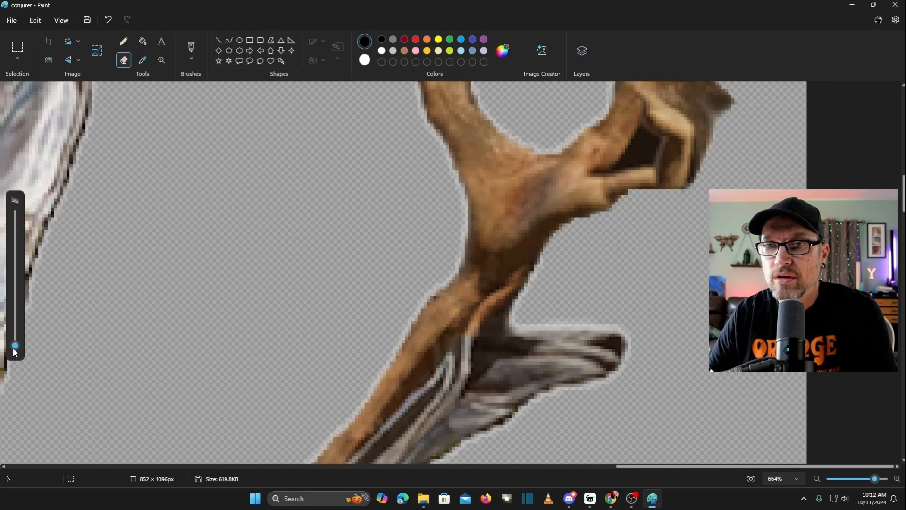
Reduce the Eraser size further and erase the pale fringe along the top and tip of the grey spur below that hand
left_click_drag(15, 346, 15, 349)
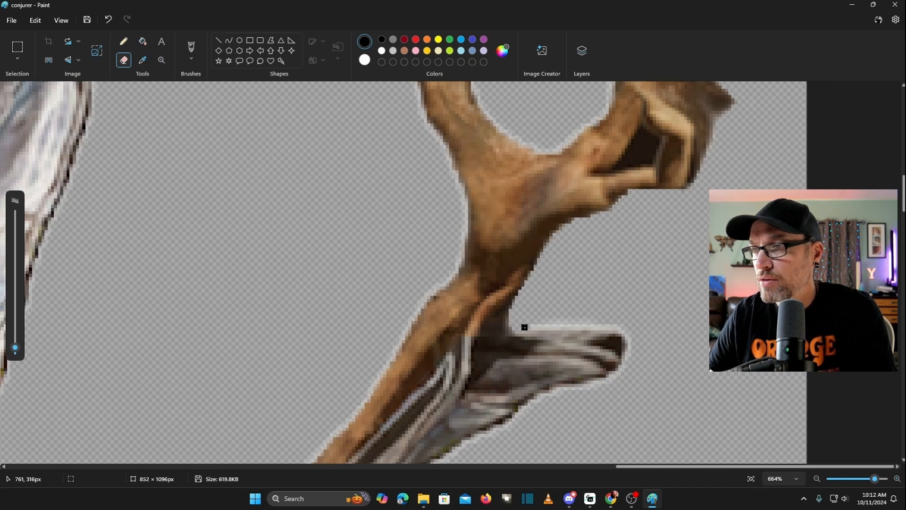
left_click_drag(543, 324, 585, 324)
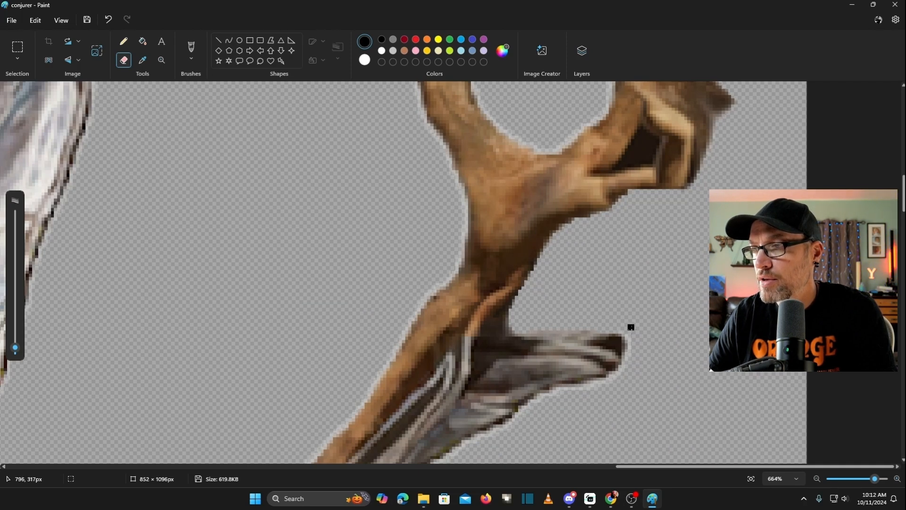
scroll(632, 327, "down", 2)
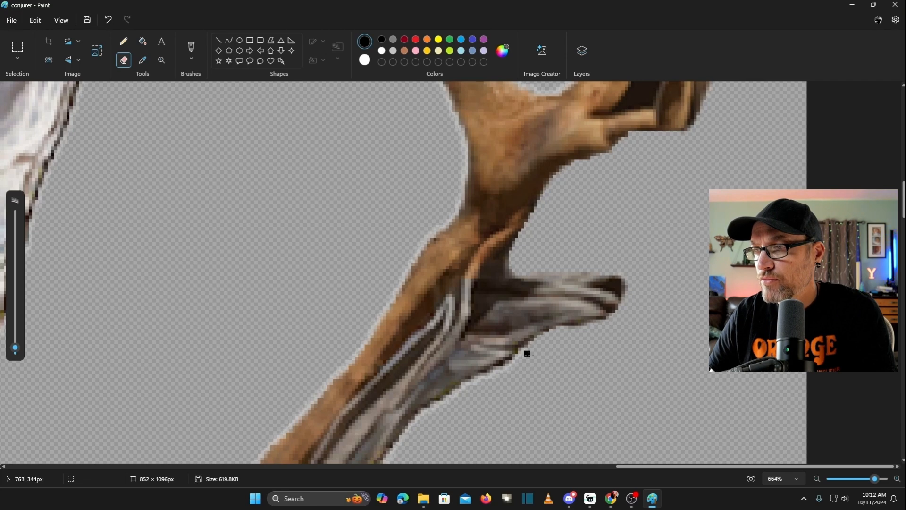
Erase the pale fringe along the outer edge of the same forearm, from the underside of the grey spur down towards the elbow
left_click_drag(527, 354, 459, 385)
scroll(459, 385, "down", 3)
left_click_drag(454, 218, 373, 302)
scroll(312, 406, "down", 3)
left_click_drag(293, 274, 273, 307)
scroll(264, 378, "down", 3)
mouse_move(258, 243)
left_mouse_down()
mouse_move(229, 300)
mouse_move(160, 377)
left_mouse_up()
Erase the pale fringe around the golden elbow tips and along the inner edge of the arm's detached upper end
scroll(159, 377, "down", 3)
scroll(159, 213, "left", 6)
left_click_drag(537, 225, 394, 159)
scroll(394, 158, "up", 3)
left_click_drag(393, 326, 401, 253)
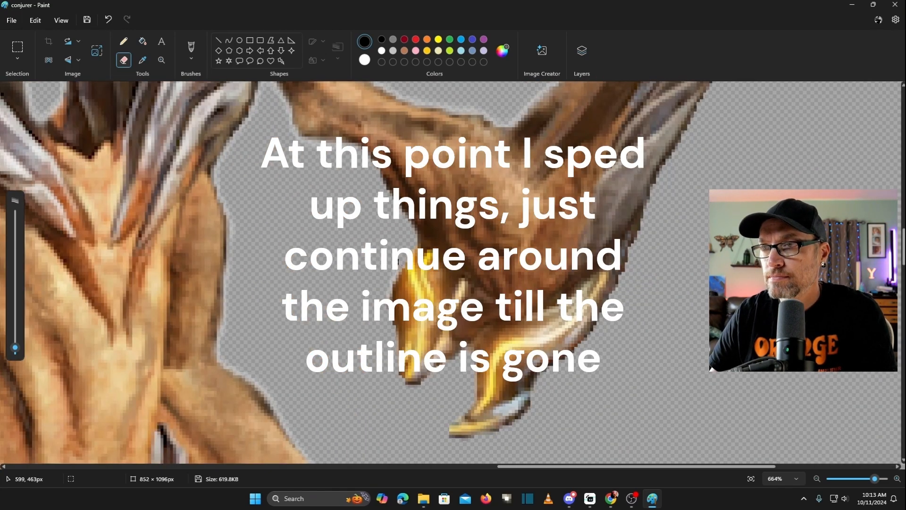
scroll(283, 283, "up", 3)
left_click_drag(333, 240, 411, 272)
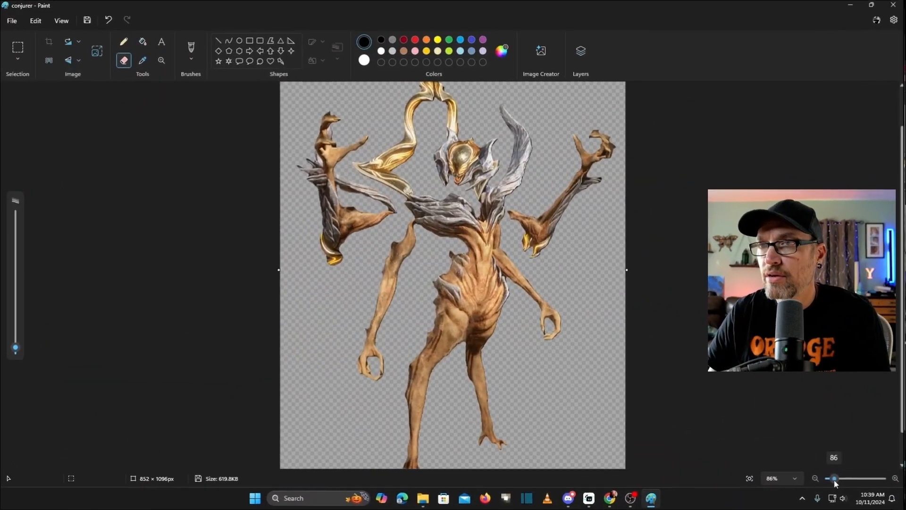
Save the cleaned-up conjurer image over the same file, then close it and the photoedits folder
left_click_drag(835, 481, 835, 480)
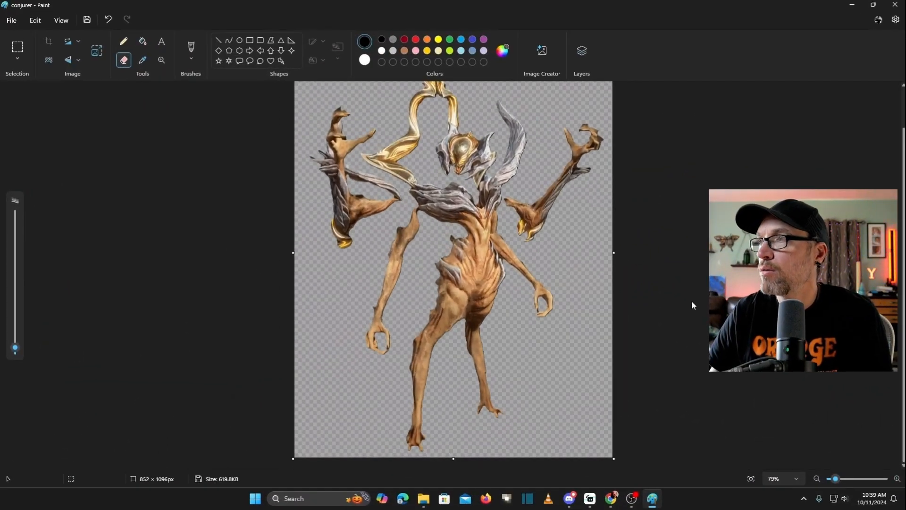
left_click(11, 20)
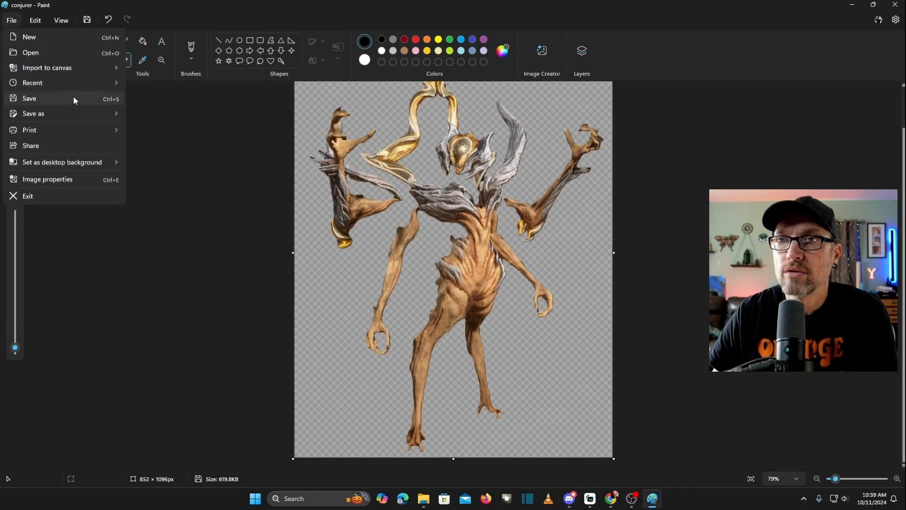
left_click(74, 100)
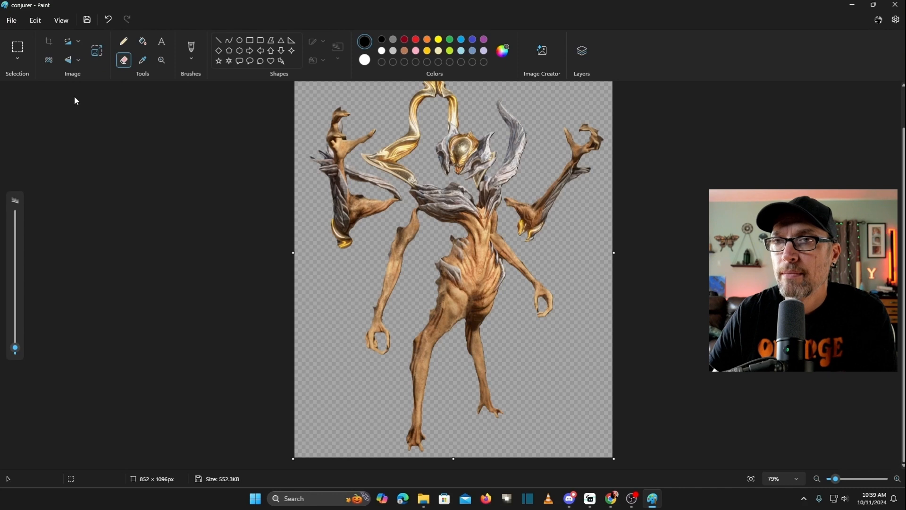
left_click(896, 5)
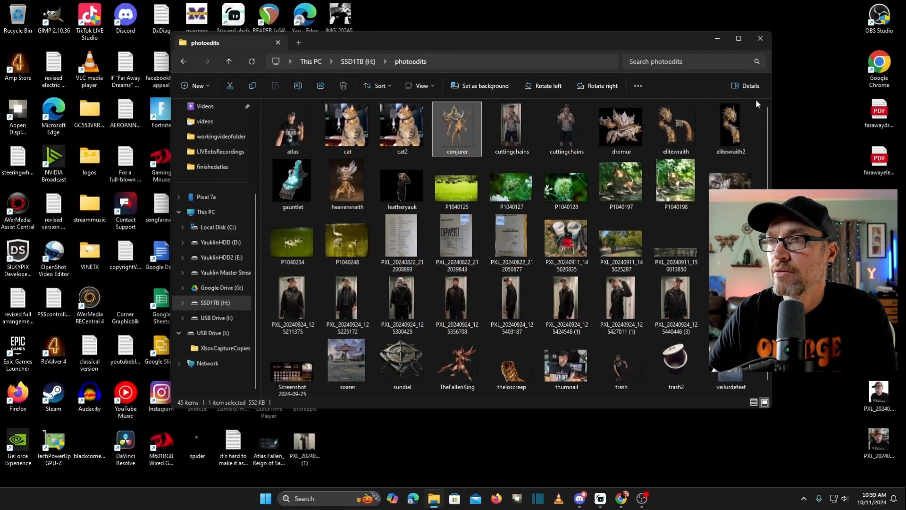
left_click(760, 37)
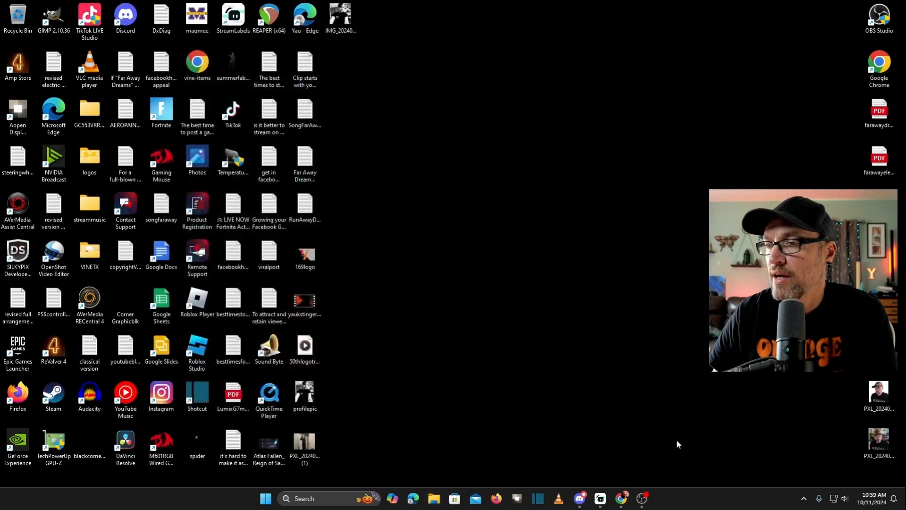
Switch to Pixlr Express in Chrome and create a new canvas from the Social Media Story preset, 1080x1920 px
left_click(622, 498)
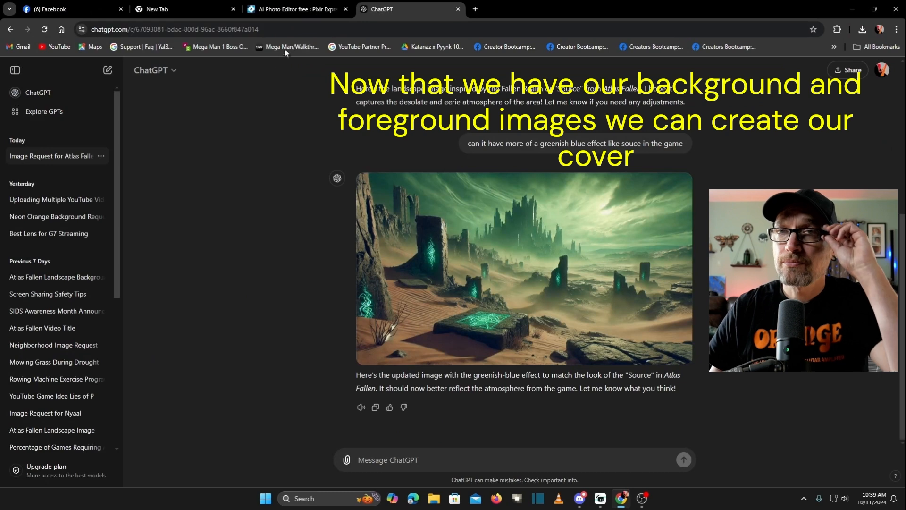
left_click(297, 7)
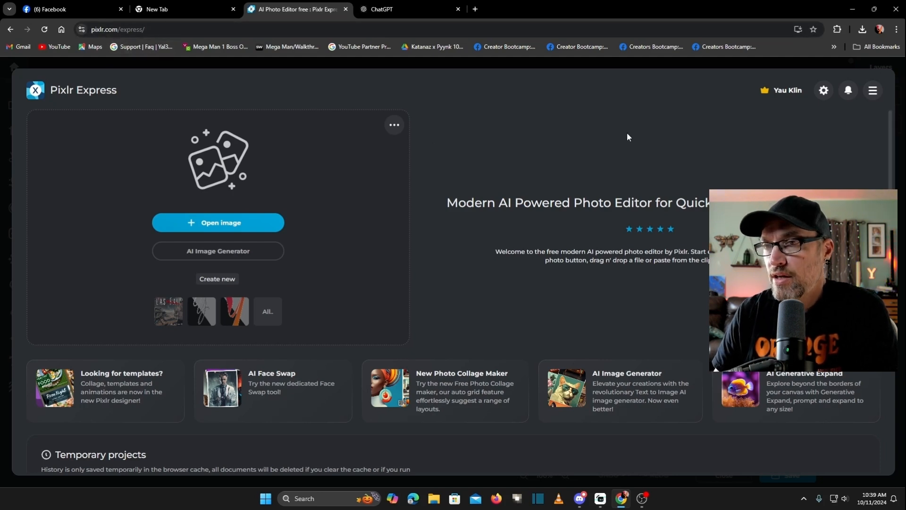
left_click(217, 279)
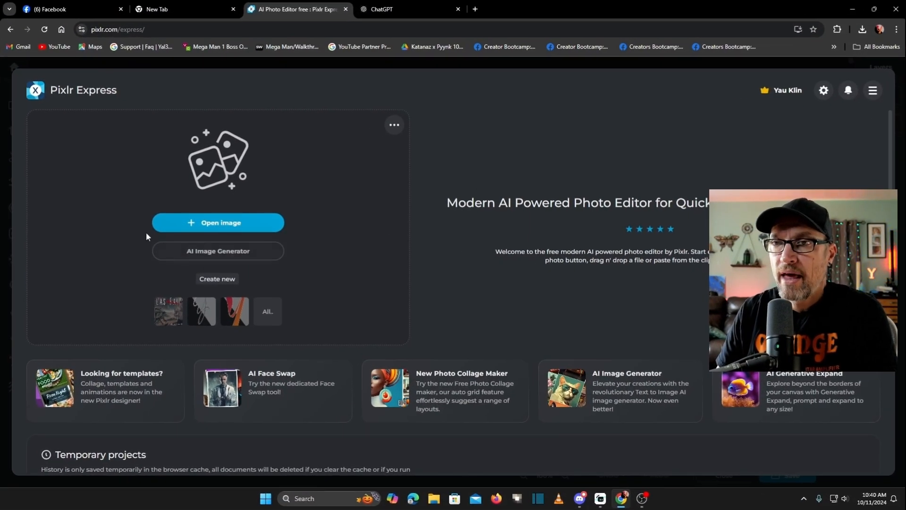
left_click(218, 280)
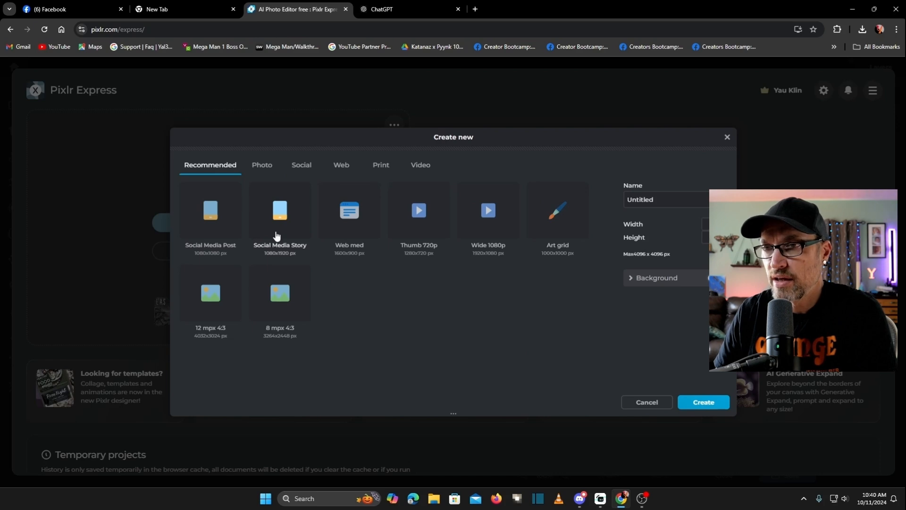
left_click(282, 242)
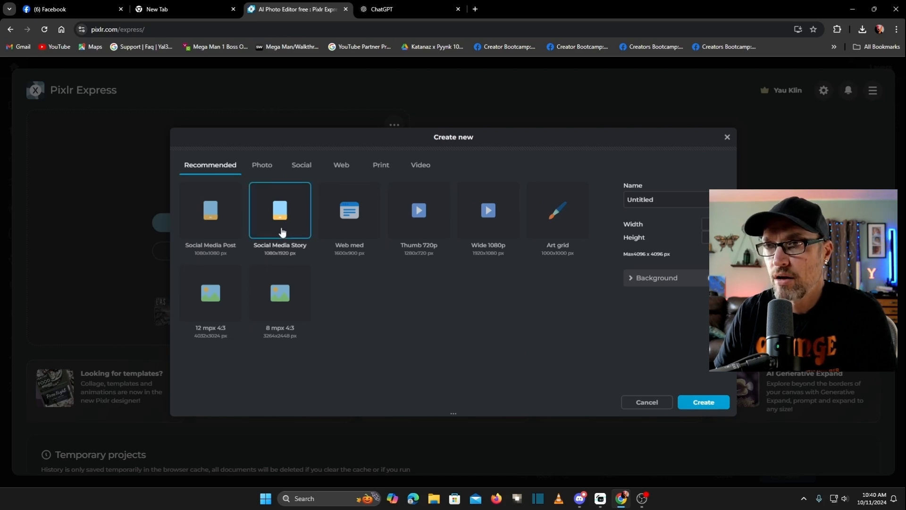
left_click(709, 402)
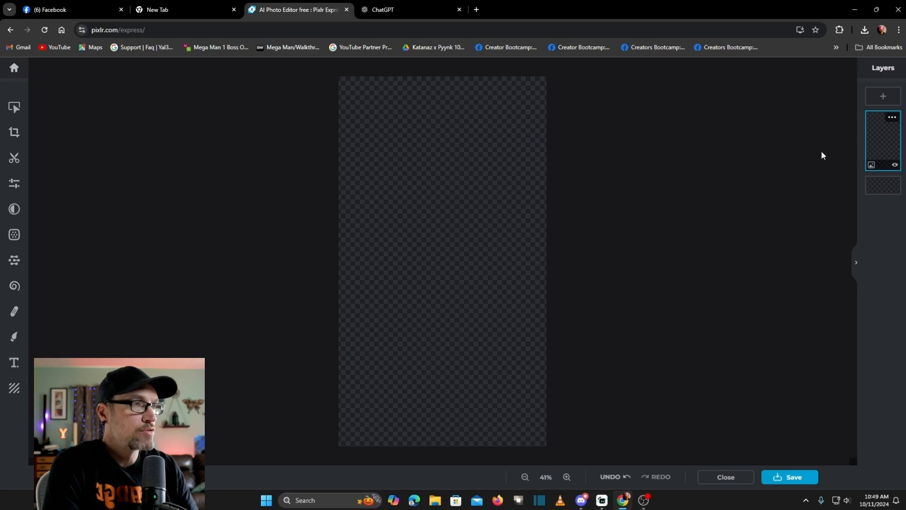
Add the DALL-E 2024-10-11 10.05.14 desert landscape from the Downloads folder as an image layer
left_click(886, 99)
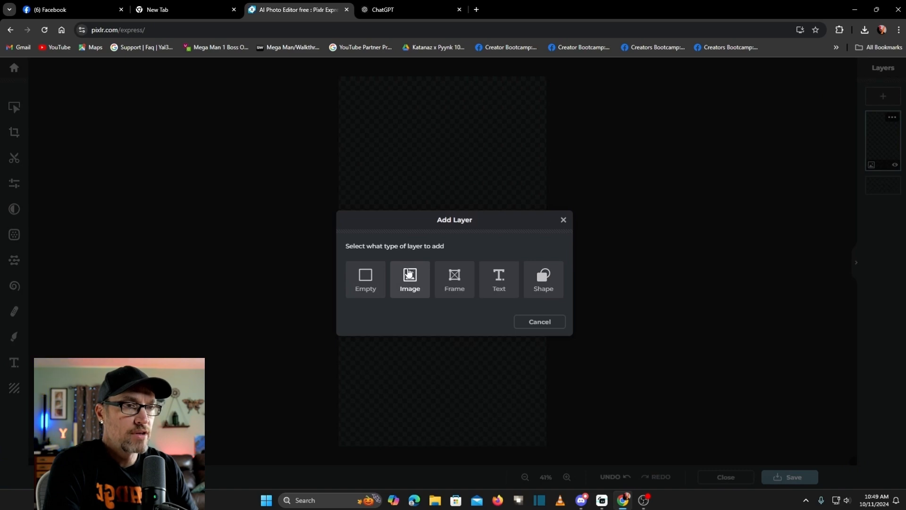
left_click(418, 282)
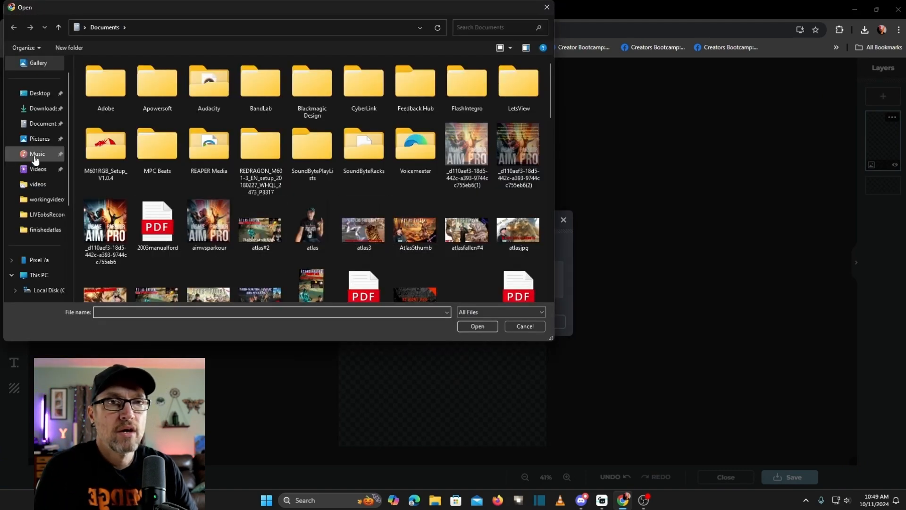
left_click(39, 108)
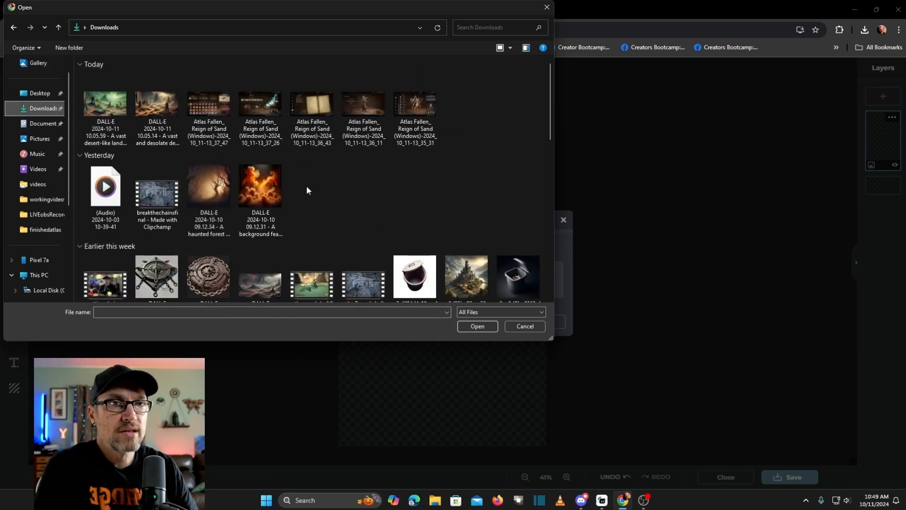
left_click(150, 103)
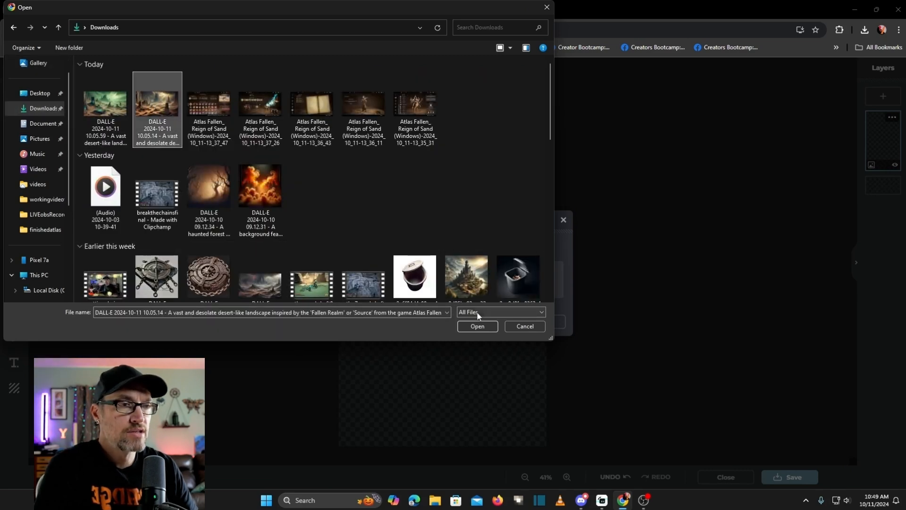
left_click(478, 326)
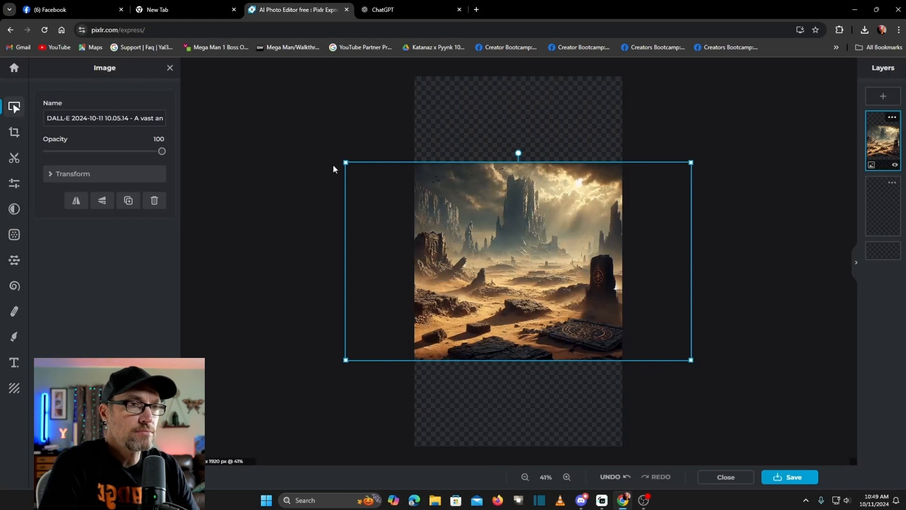
Enlarge the landscape layer to about the full canvas height and position it so the carved pillar and rune slab lie inside the canvas
left_click_drag(343, 161, 251, 108)
left_click_drag(691, 358, 769, 430)
left_click_drag(254, 111, 194, 72)
left_click_drag(348, 251, 257, 256)
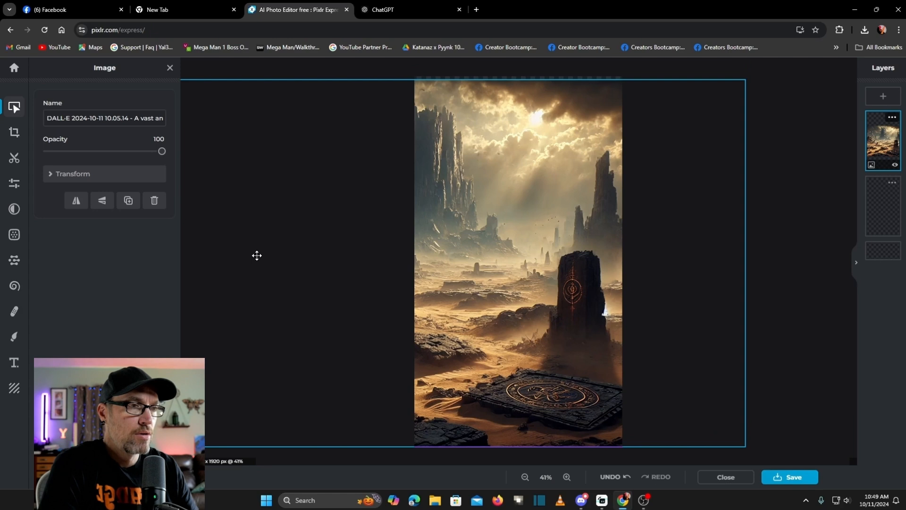
left_click_drag(257, 256, 257, 256)
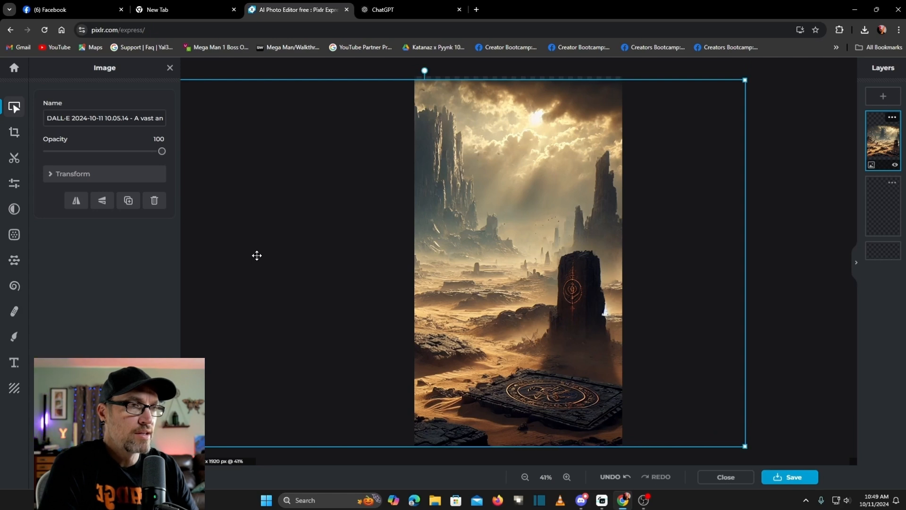
left_click(801, 243)
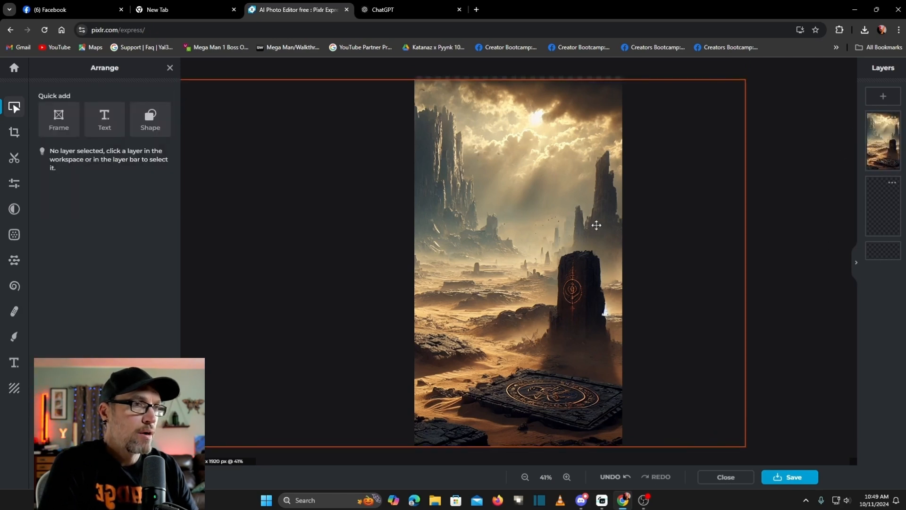
Lock the position of the landscape layer through its layer settings
mouse_move(893, 121)
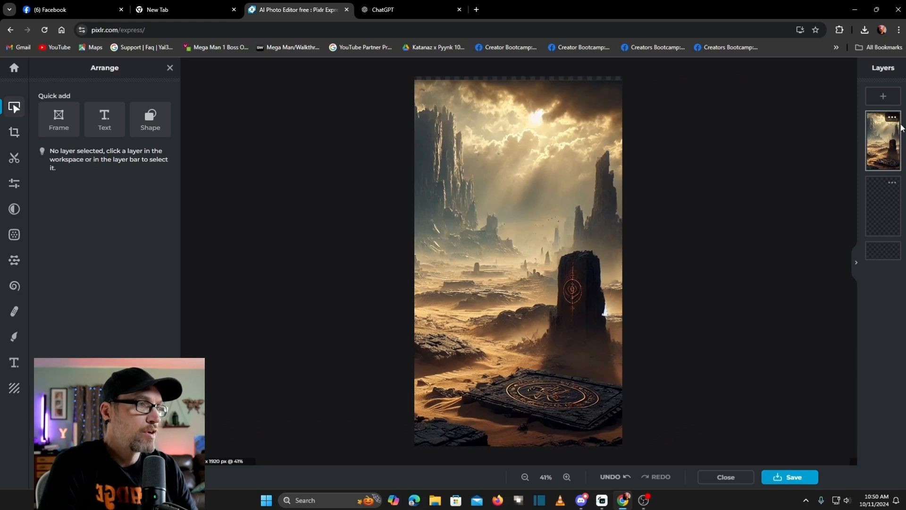
left_click(892, 119)
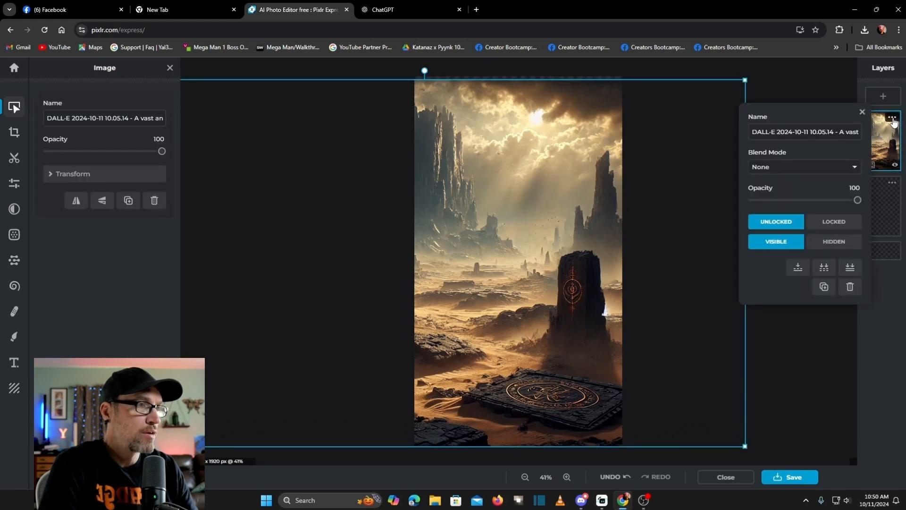
left_click(833, 224)
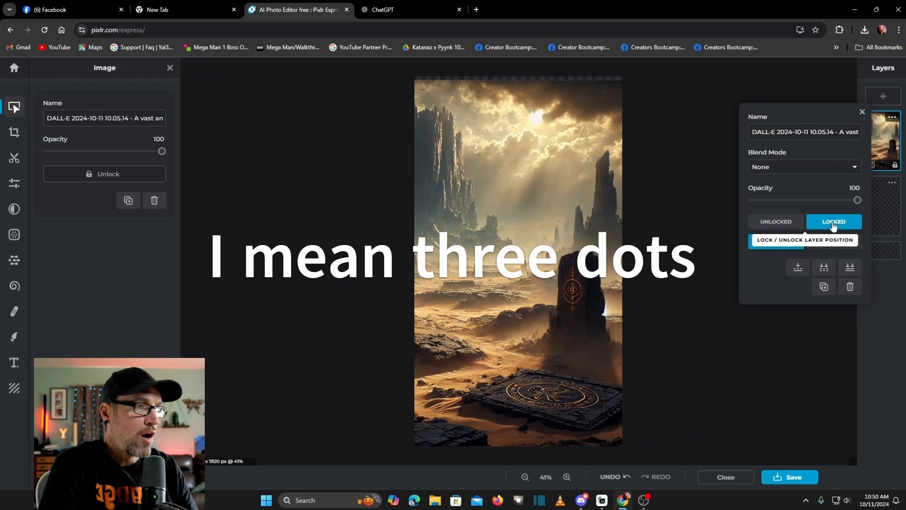
Unlock the desert landscape layer, then shift it up and enlarge it slightly to cover the empty strip along the canvas's upper edge
left_click(862, 113)
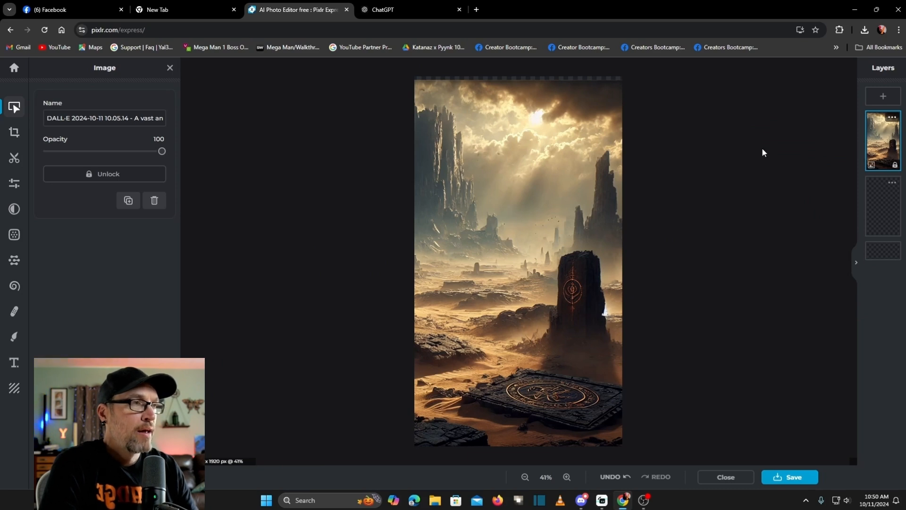
left_click(892, 119)
left_click(777, 222)
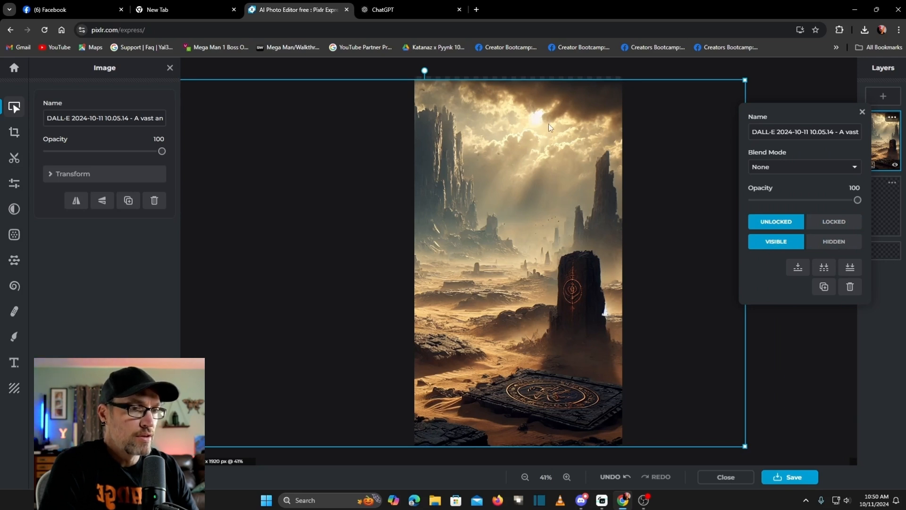
left_click_drag(543, 174, 547, 171)
left_click_drag(748, 442, 754, 446)
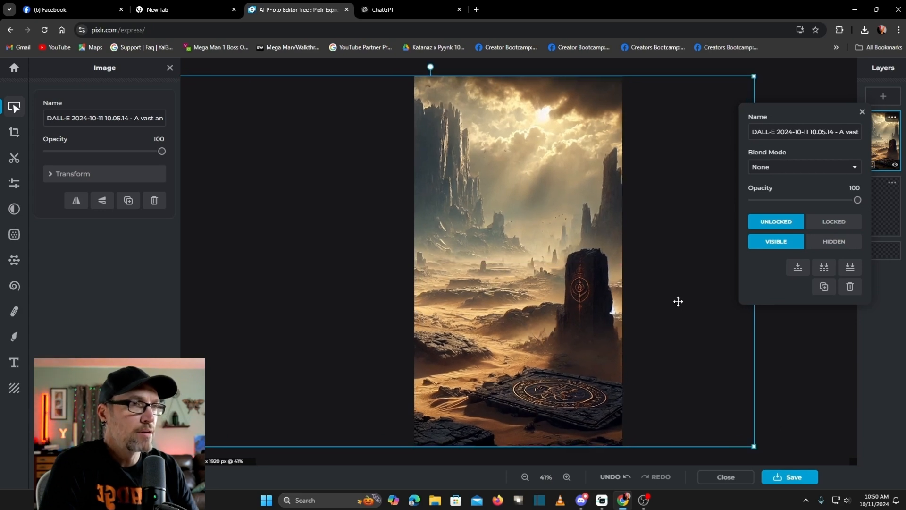
left_click(820, 318)
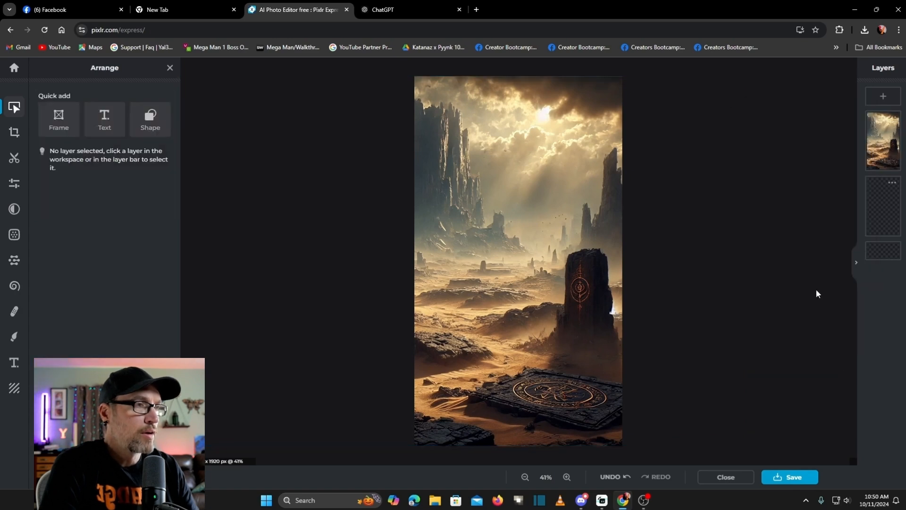
Lock the position of the enlarged landscape layer again and close its layer settings
left_click(893, 118)
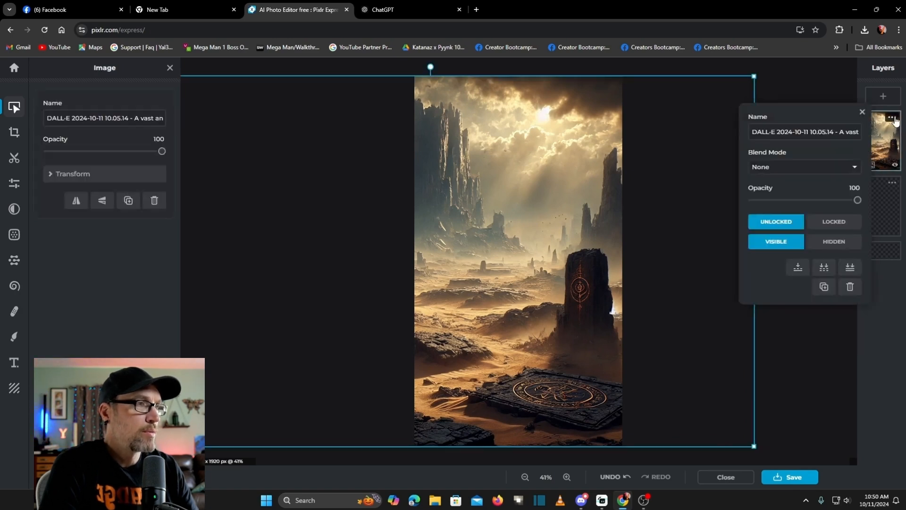
left_click(838, 228)
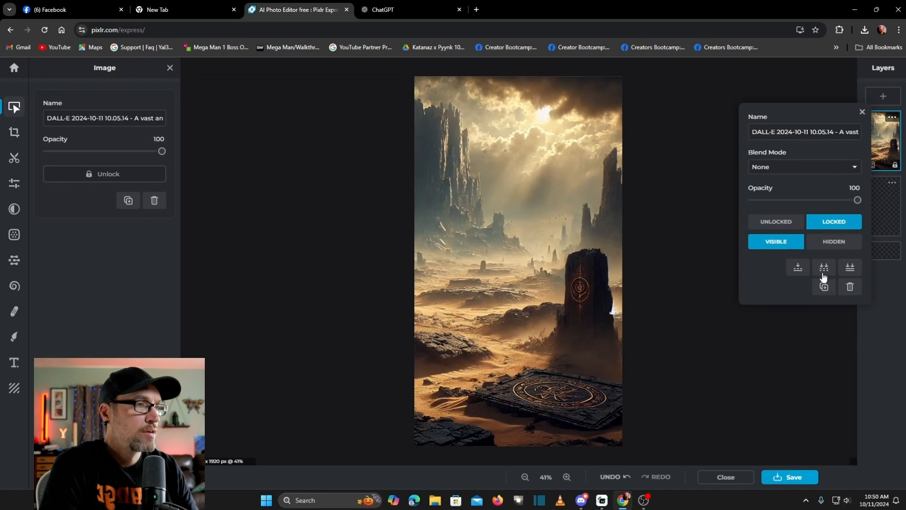
left_click(863, 112)
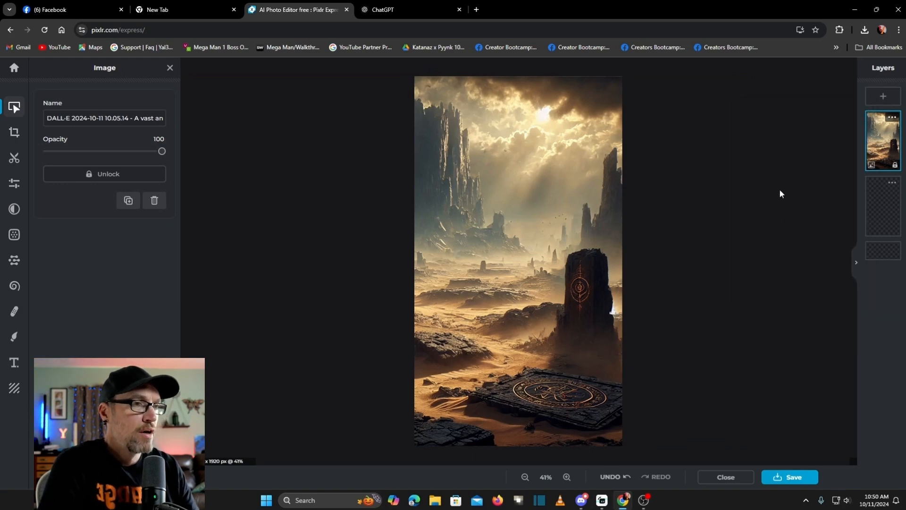
Add the conjurer image from the photoedits folder as a new image layer
left_click(884, 96)
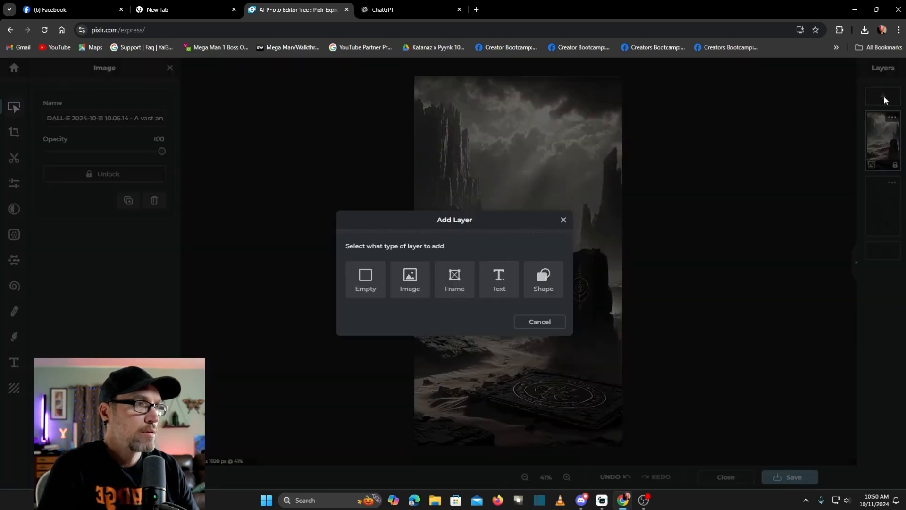
left_click(410, 285)
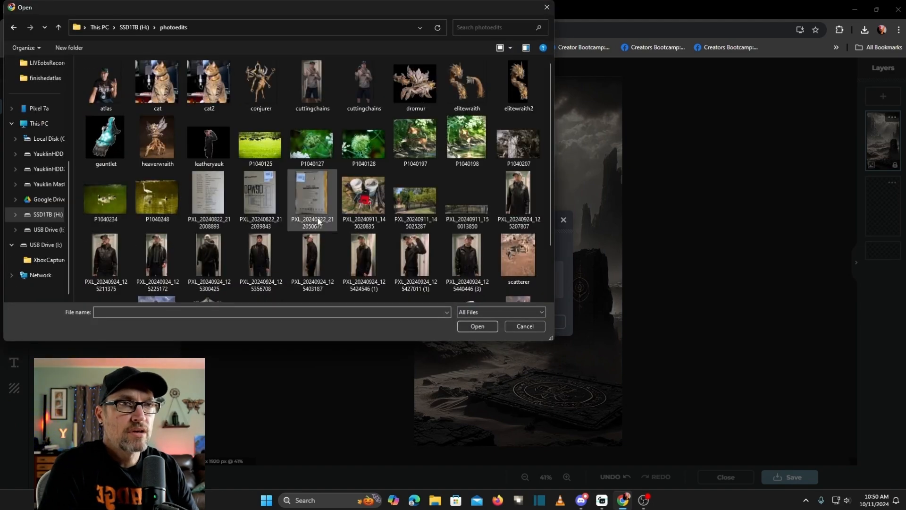
left_click(260, 94)
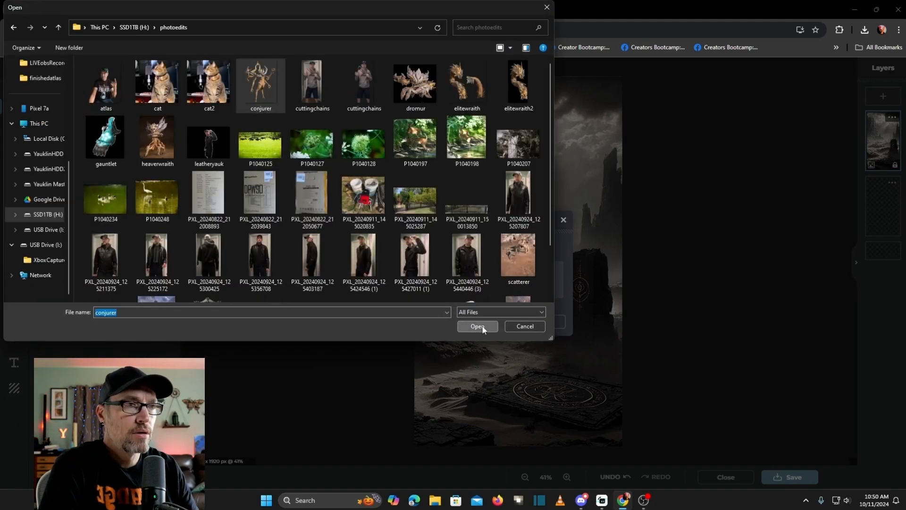
left_click(476, 326)
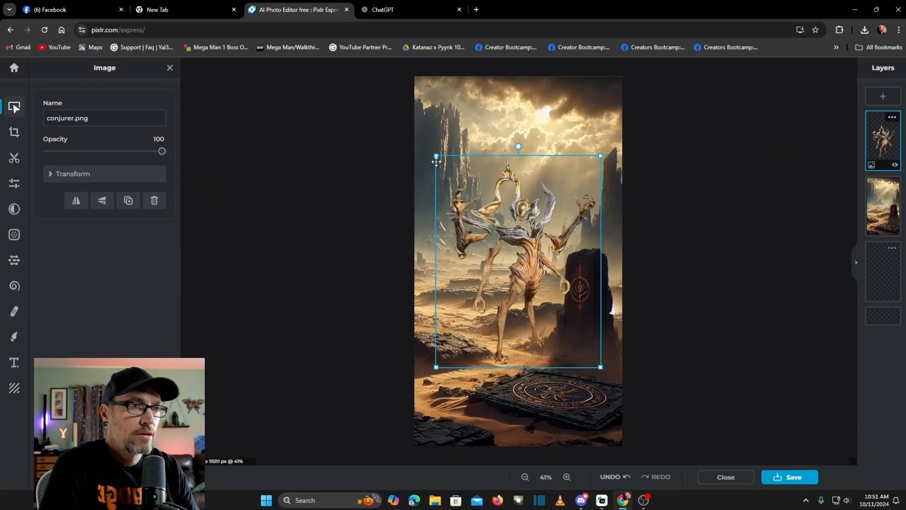
Scale the Conjurer cut-out slightly smaller and place it near the middle of the canvas, beside the carved pillar
left_click_drag(435, 156, 397, 132)
left_click_drag(509, 211, 476, 233)
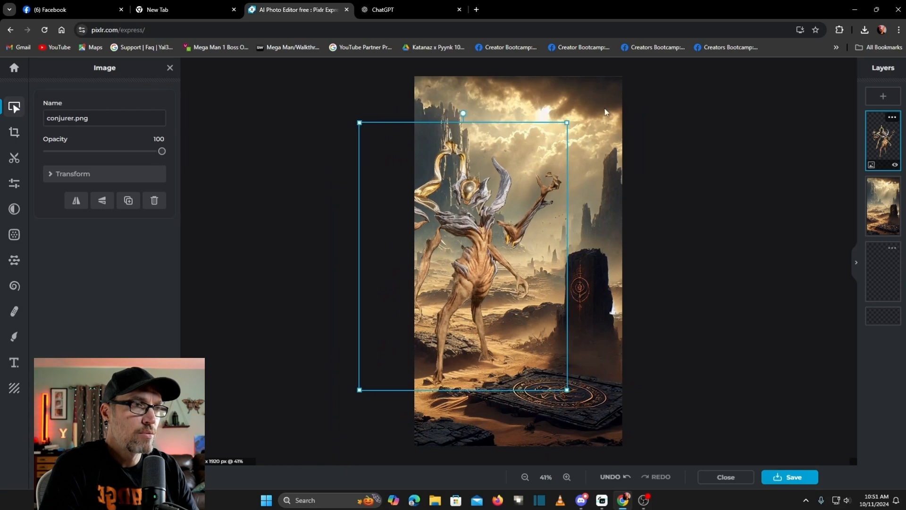
left_click_drag(567, 122, 512, 173)
left_click_drag(452, 238, 483, 228)
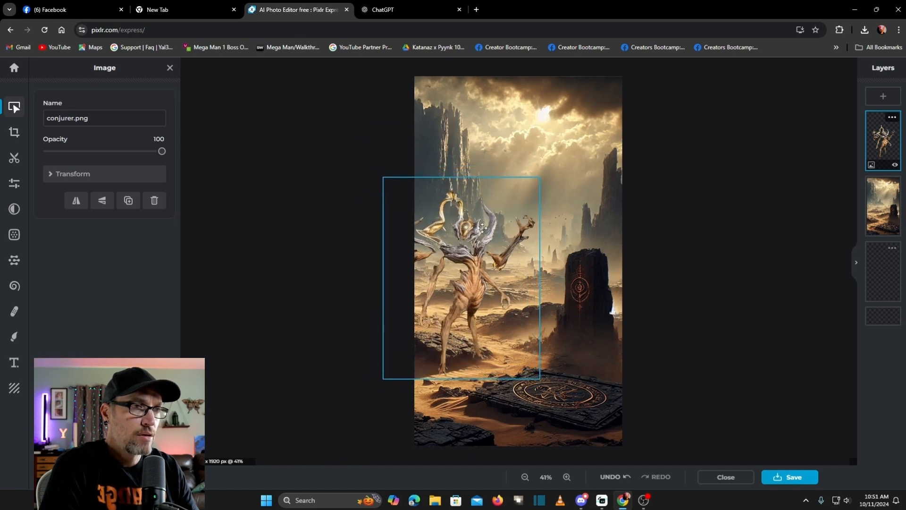
left_click_drag(483, 228, 591, 221)
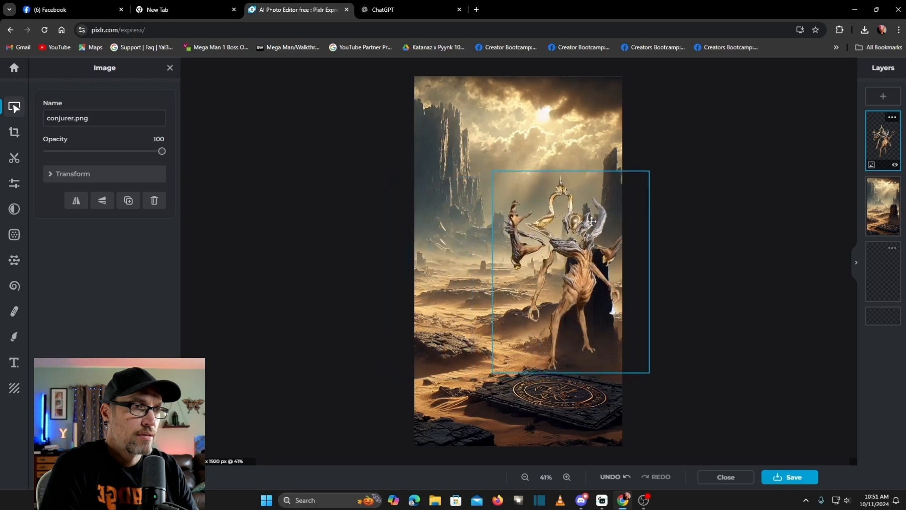
mouse_move(650, 172)
left_mouse_down()
mouse_move(663, 142)
mouse_move(644, 158)
left_mouse_up()
left_click_drag(553, 245, 494, 226)
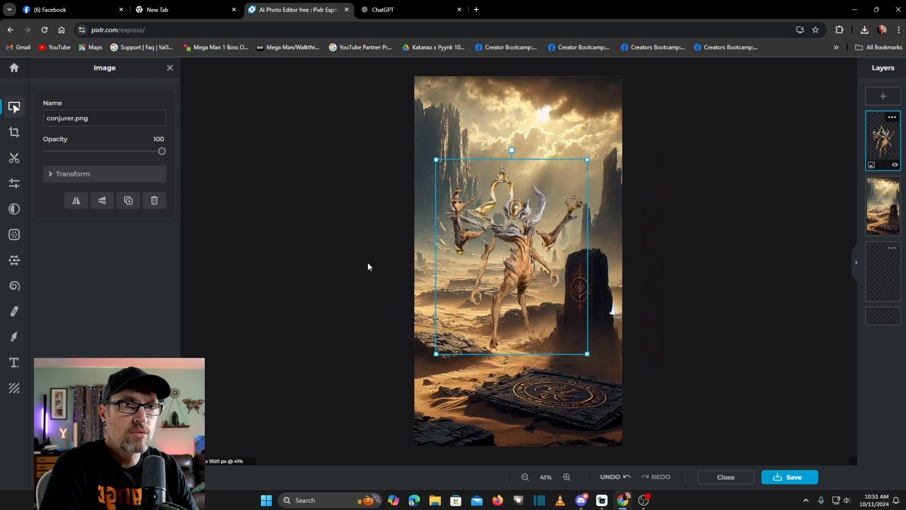
Flip the Conjurer horizontally, enlarge it slightly, and stand it on the sand at the canvas's left edge, partly cropped
left_click(76, 201)
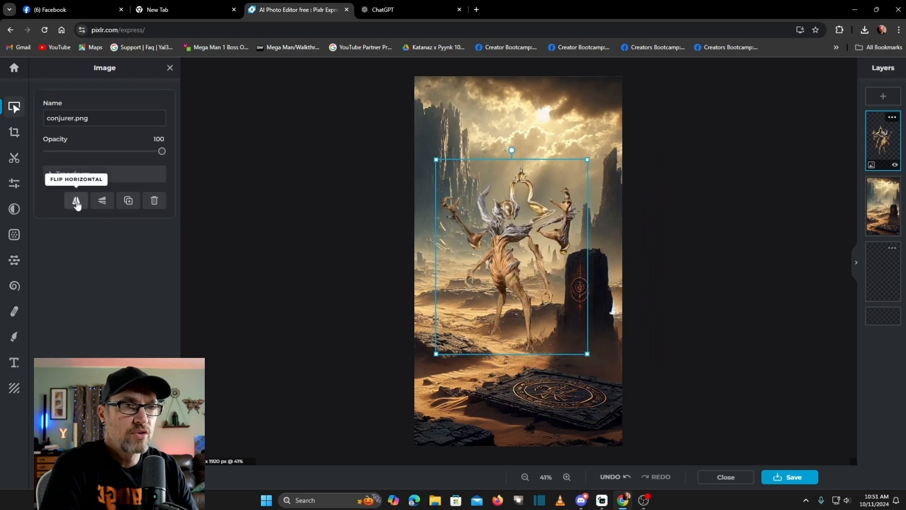
left_click_drag(489, 212, 427, 217)
left_click_drag(371, 164, 356, 145)
left_click_drag(470, 226, 483, 242)
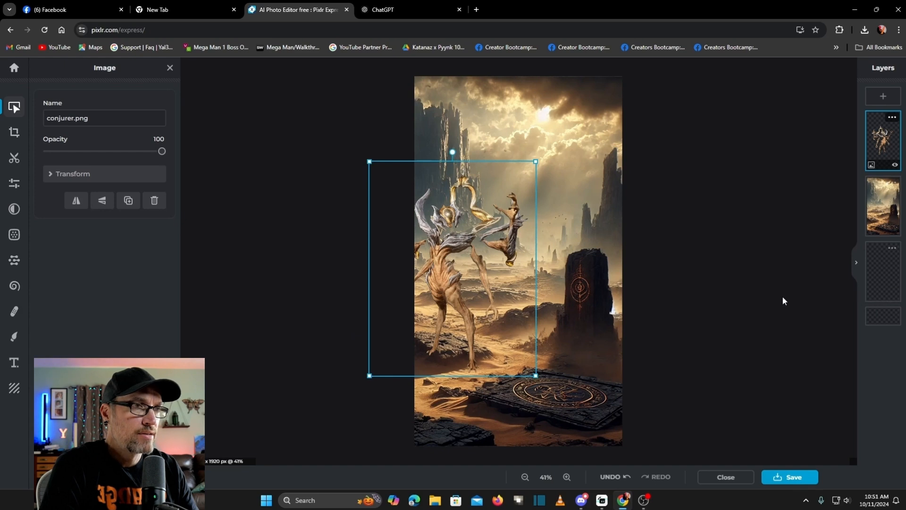
left_click(731, 241)
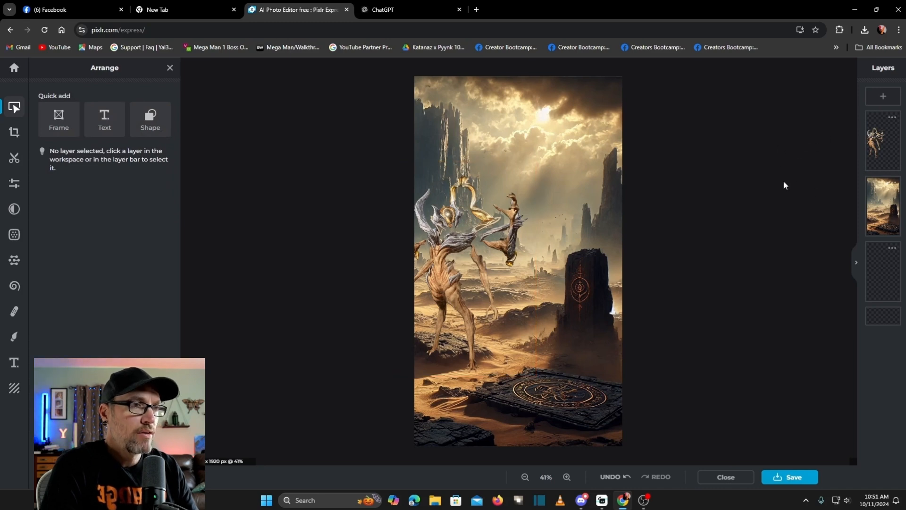
Add the transparent cuttingchains.png cut-out from the photoedits folder as a new image layer
left_click(887, 99)
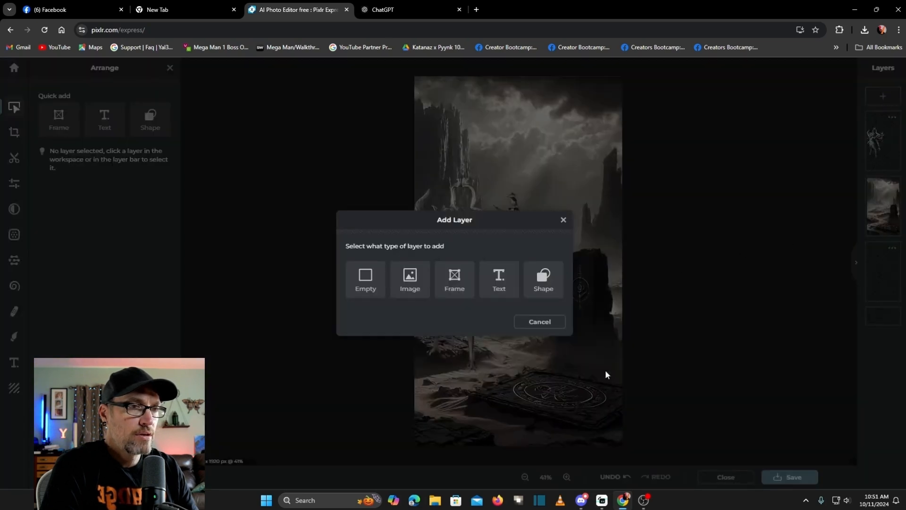
left_click(416, 285)
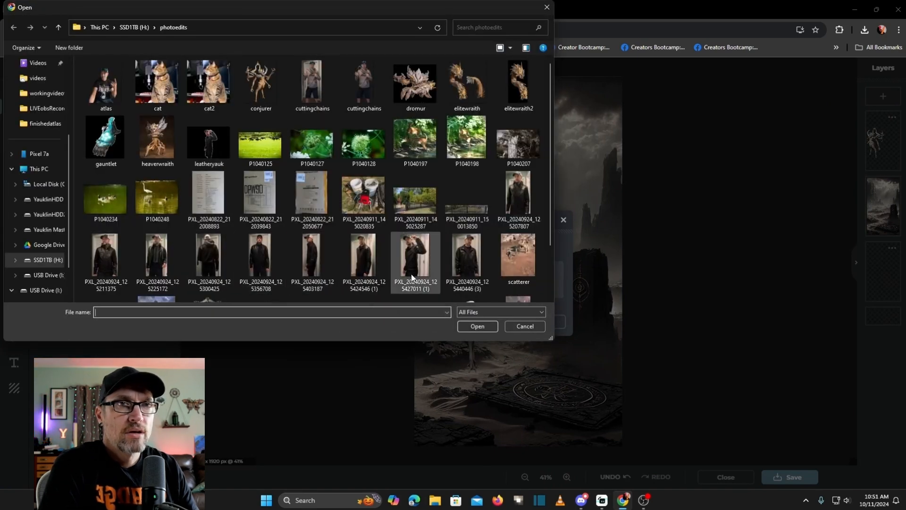
left_click(358, 87)
left_click(478, 326)
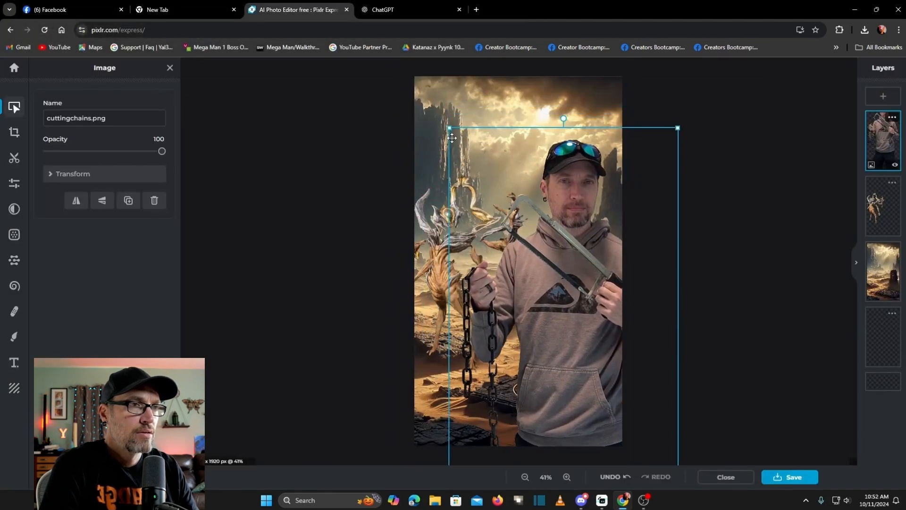
Shrink the man with the chains to about the Conjurer's height and place him in front of the pillar, just behind the rune slab
left_click_drag(449, 128, 545, 332)
left_click_drag(595, 383, 543, 191)
left_click_drag(507, 151, 537, 213)
left_click_drag(557, 280, 532, 237)
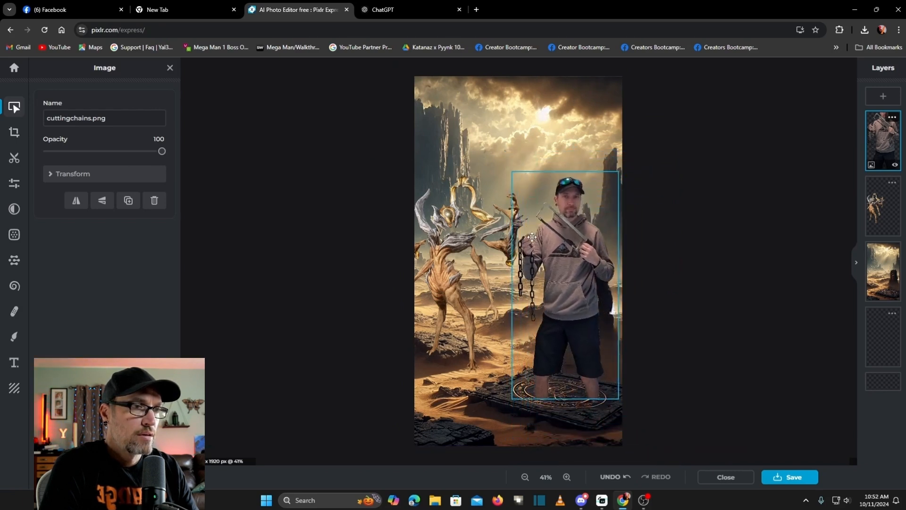
left_click_drag(512, 171, 516, 180)
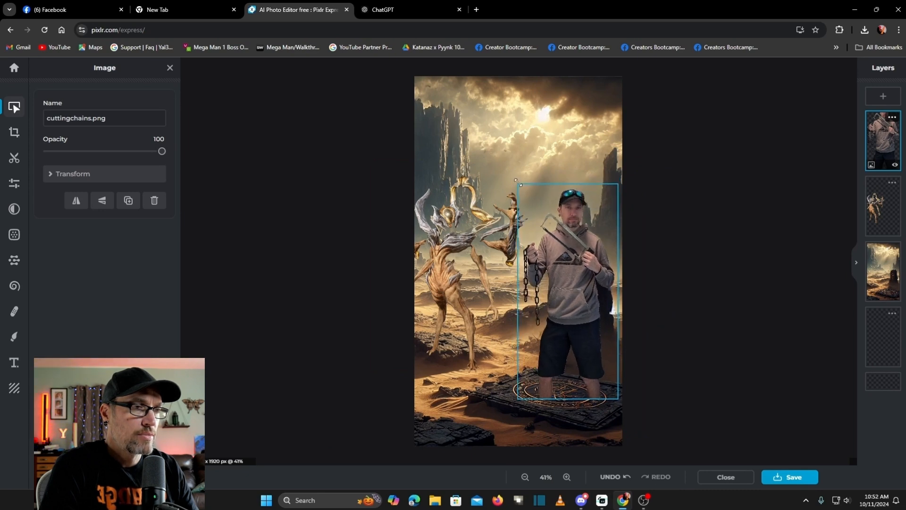
left_click_drag(554, 252, 555, 232)
left_click(638, 460)
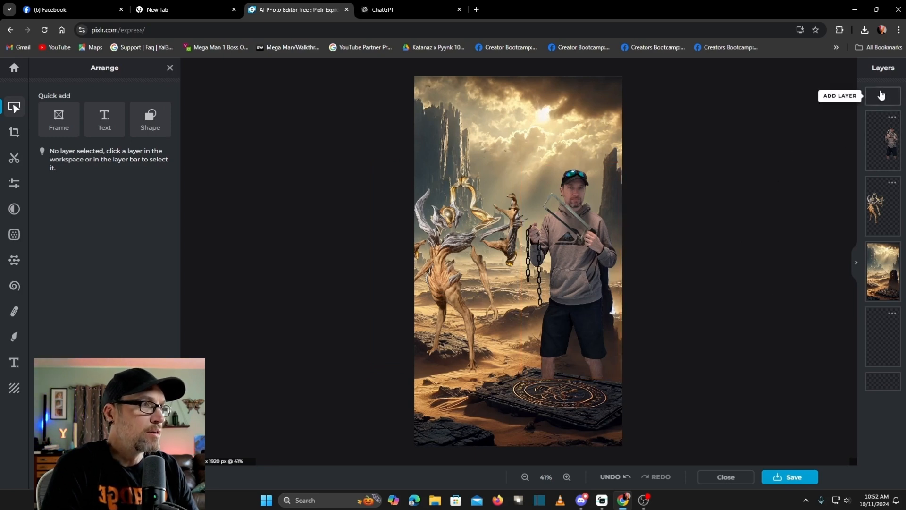
left_click_drag(588, 257, 589, 250)
left_click(704, 255)
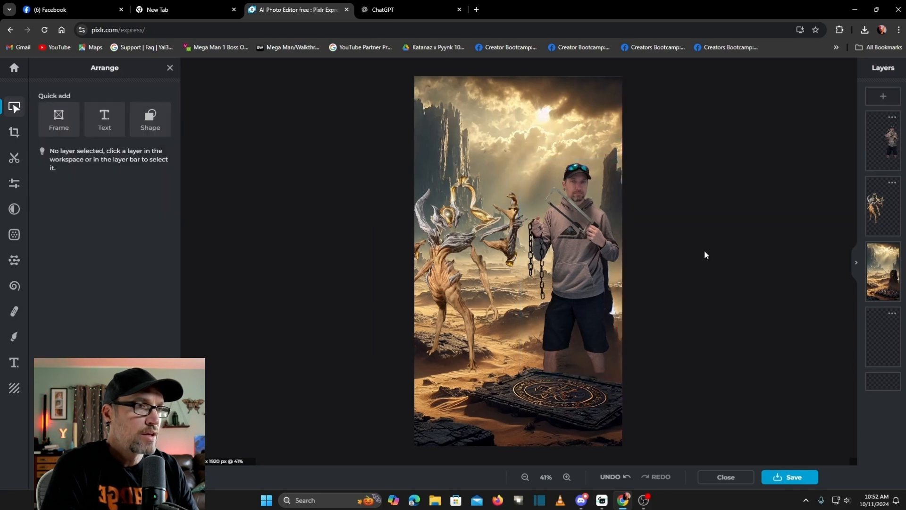
Add the sundial image from the photoedits folder as a new image layer
left_click(884, 97)
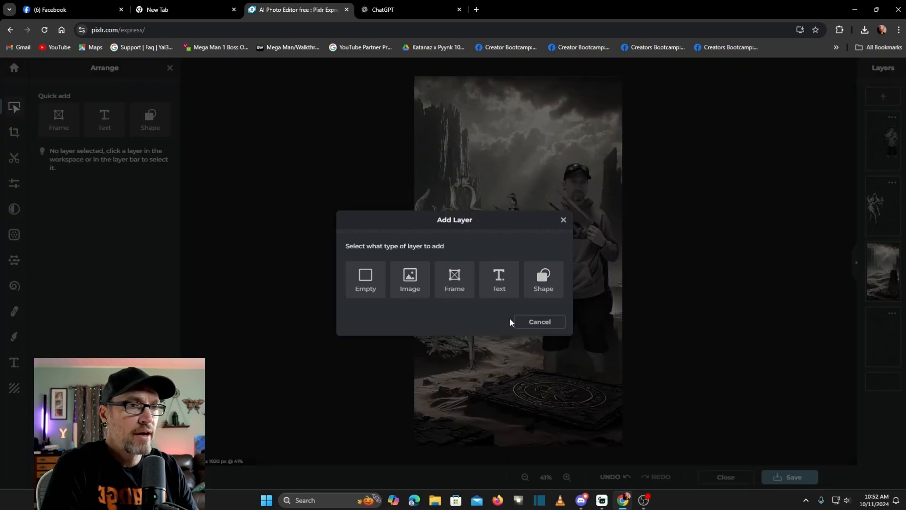
left_click(410, 279)
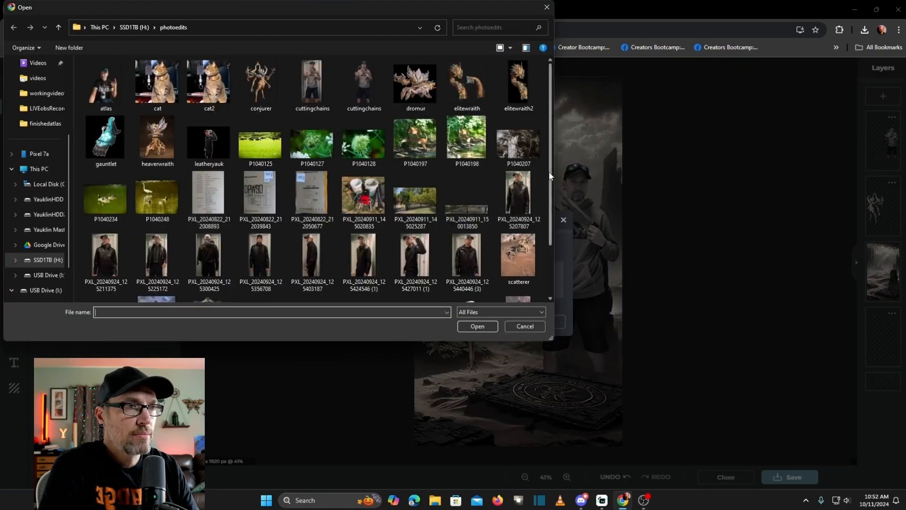
scroll(552, 187, "down", 1)
scroll(551, 189, "down", 3)
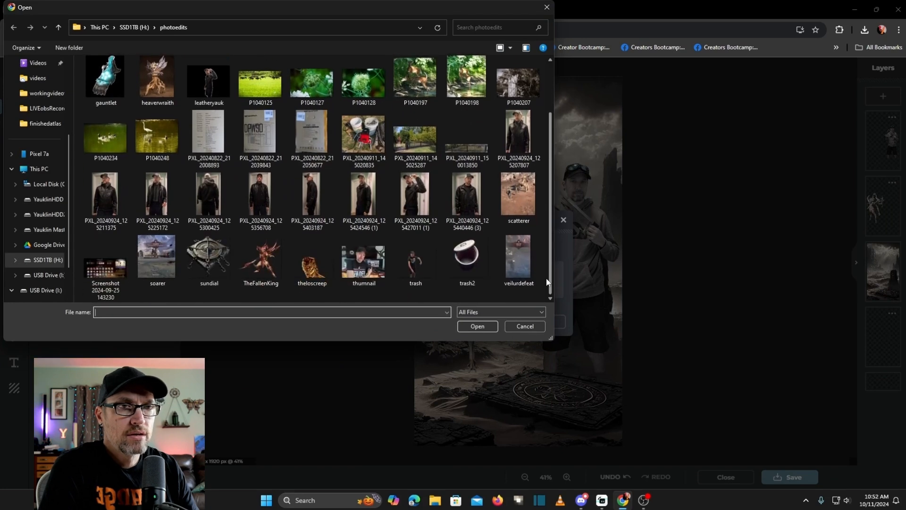
left_click(192, 257)
left_click(476, 326)
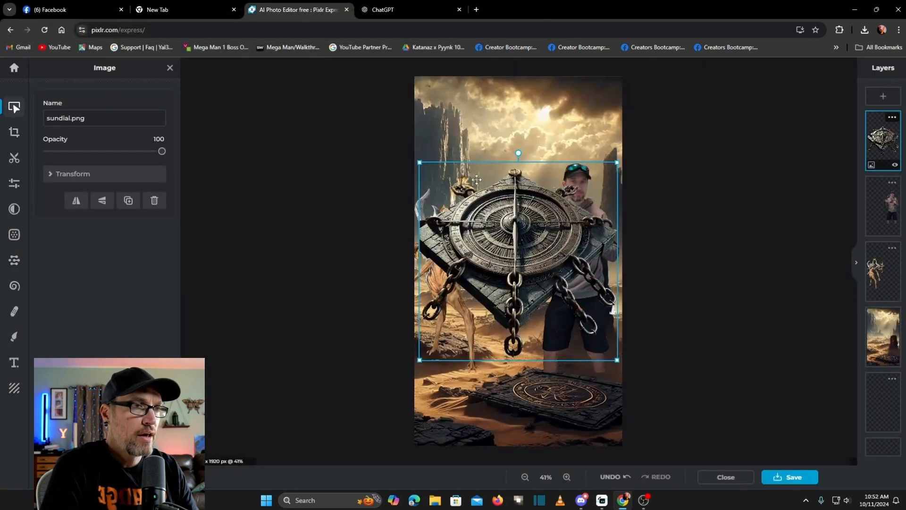
Shrink the sundial and place it in the lower right of the canvas, covering the rune slab and the man's lower legs
left_click_drag(419, 163, 471, 219)
left_click_drag(501, 266, 513, 358)
left_click(694, 302)
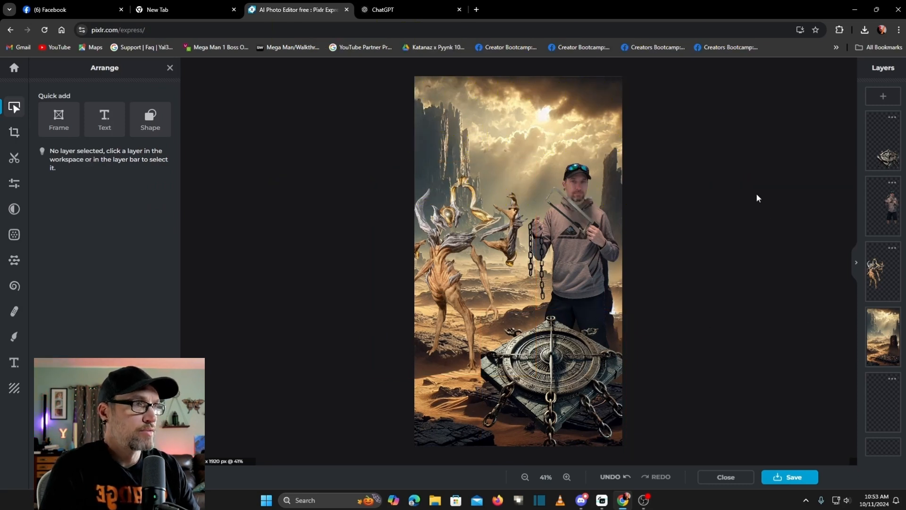
Add a text layer and replace its placeholder text with "Atlas Fallen"
left_click(884, 98)
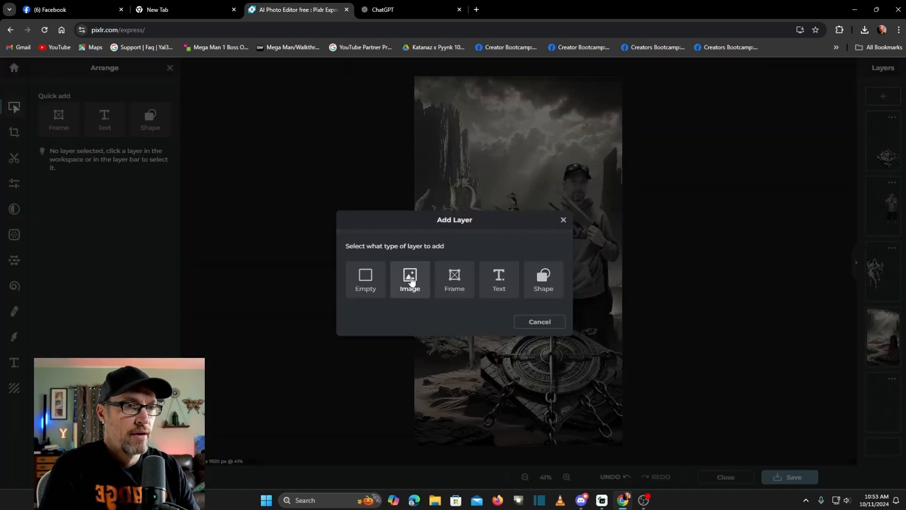
left_click(500, 279)
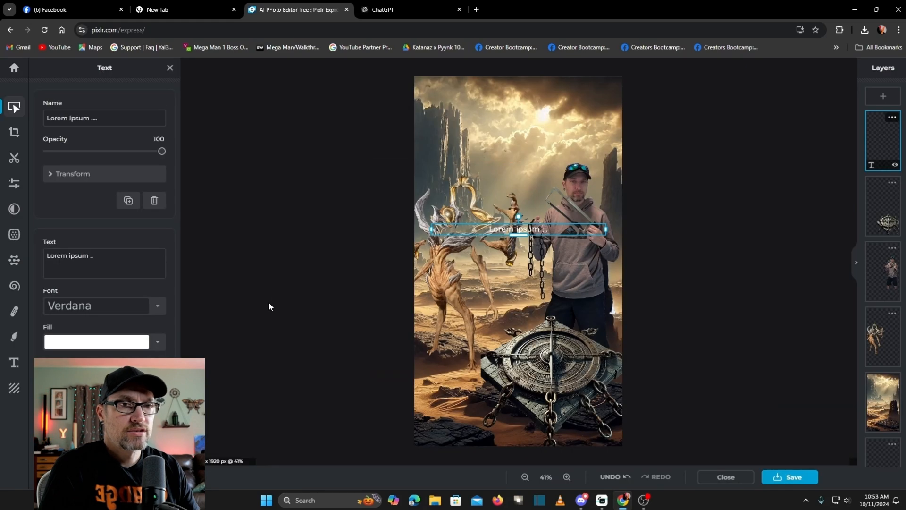
left_click(103, 260)
key("BackSpace")
key("BackSpace")
key("BackSpace")
key("BackSpace")
key("BackSpace")
key("BackSpace")
key("BackSpace")
key("BackSpace")
key("BackSpace")
key("BackSpace")
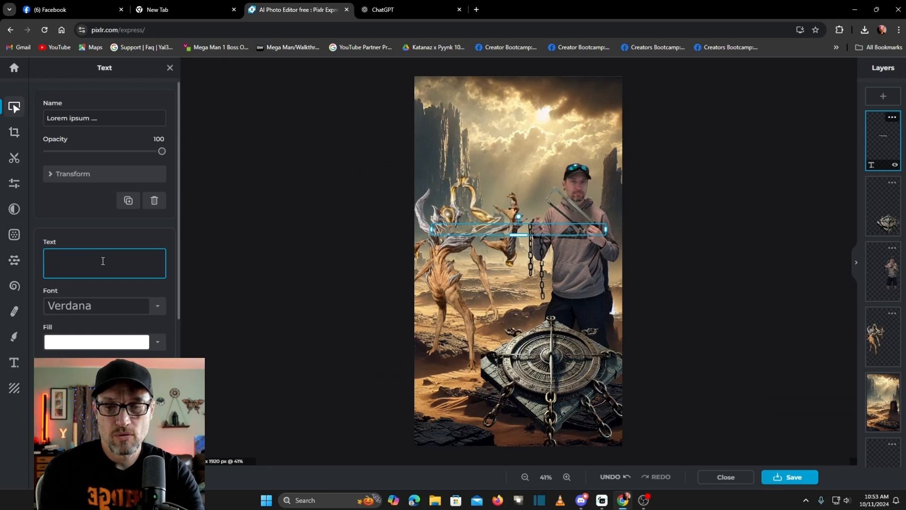
type("Atlas ")
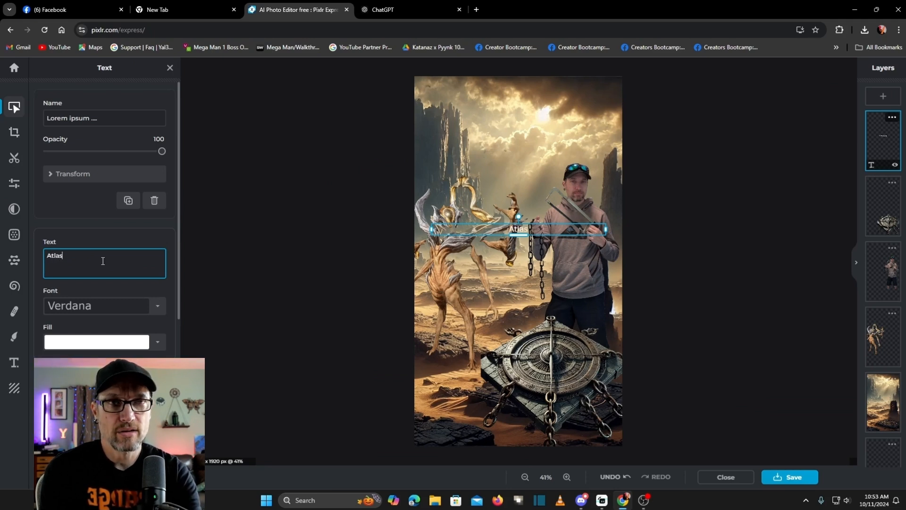
type("Fallen")
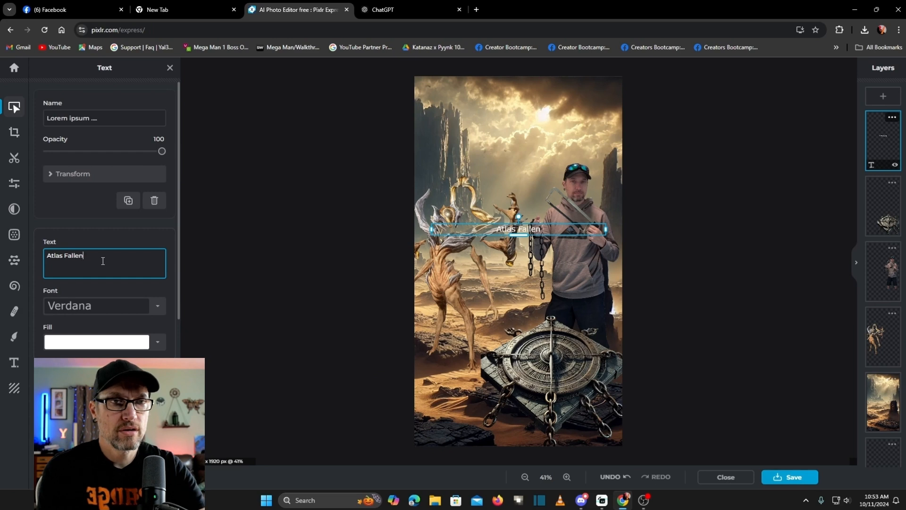
Set the font of the "Atlas Fallen" text to Artick
left_click(152, 306)
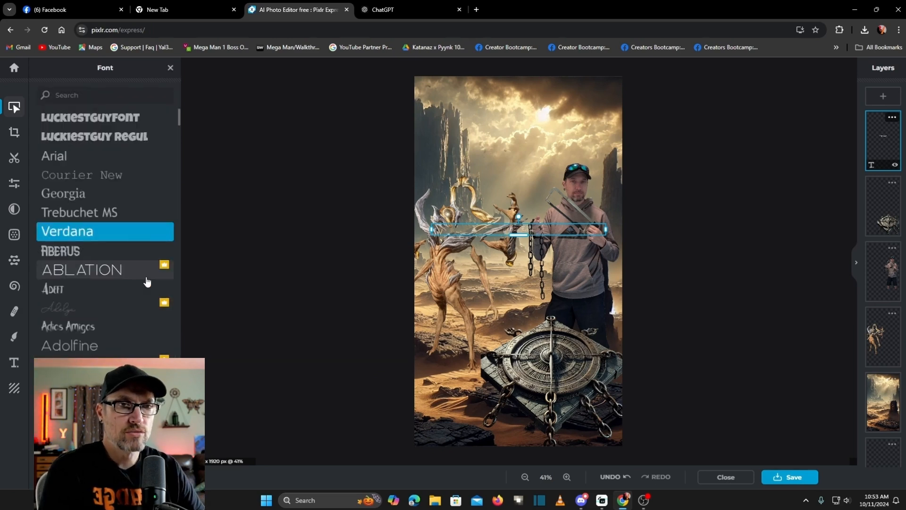
scroll(118, 289, "down", 4)
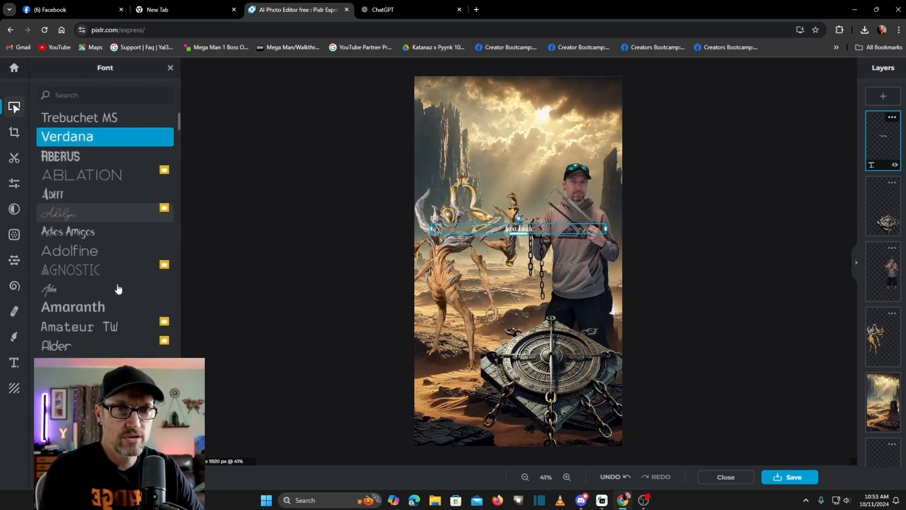
scroll(118, 289, "down", 3)
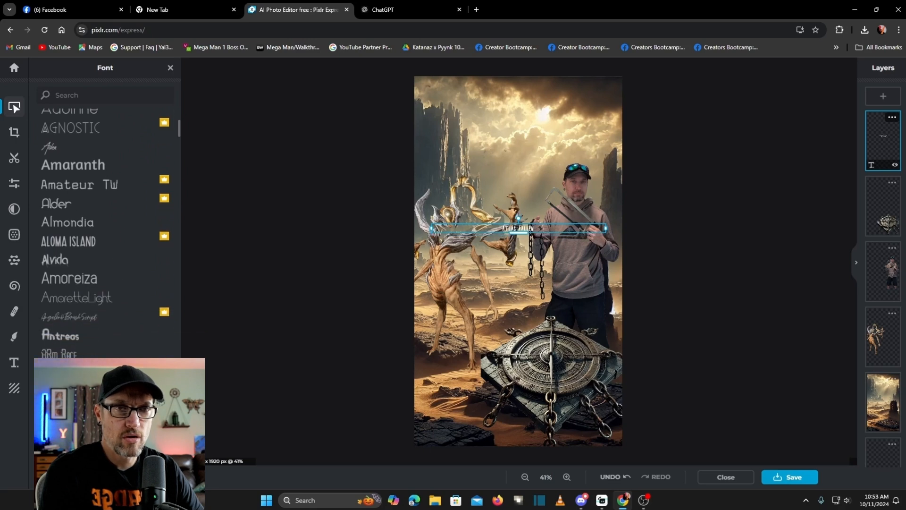
left_click(85, 374)
Enlarge the "Atlas Fallen" title to most of the canvas width and place it in the sky just above the man's cap
left_click_drag(519, 234, 509, 156)
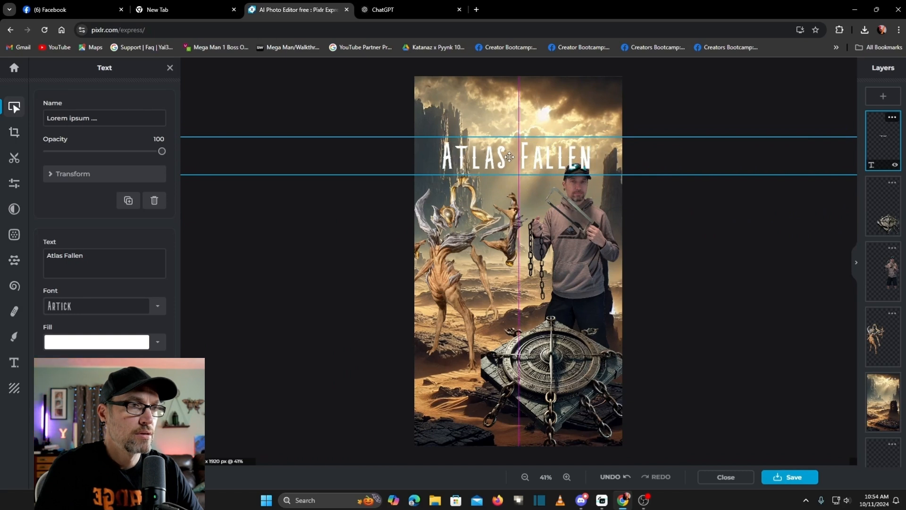
left_click_drag(510, 157, 511, 157)
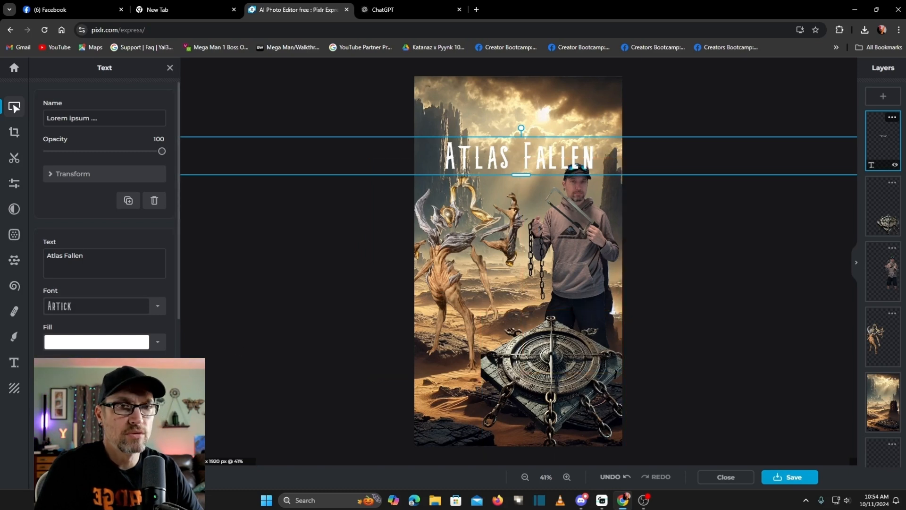
left_click(704, 232)
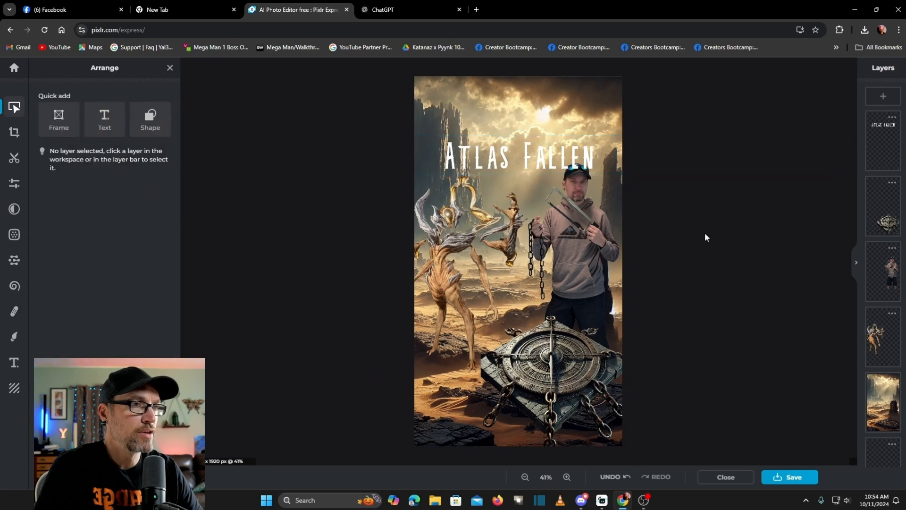
Lock the position of the "Atlas Fallen" text layer and duplicate it
left_click(892, 117)
left_click(844, 223)
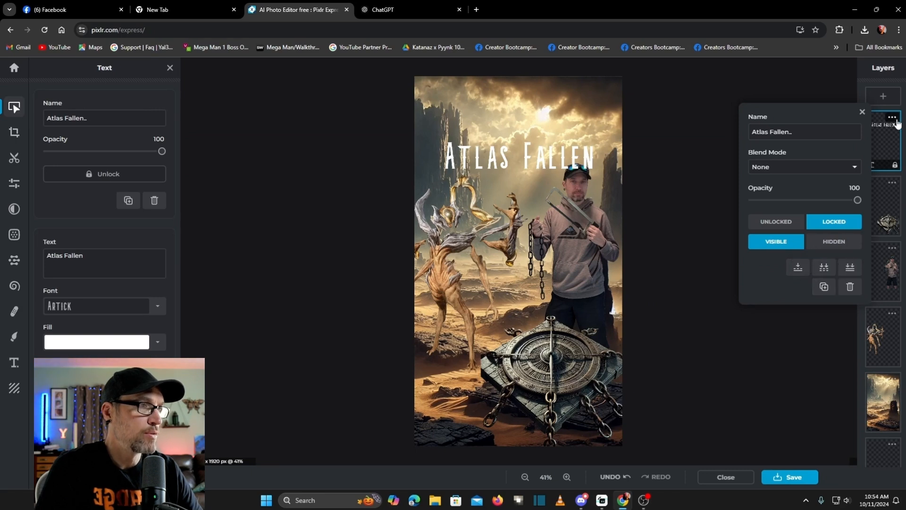
left_click(863, 112)
left_click(893, 119)
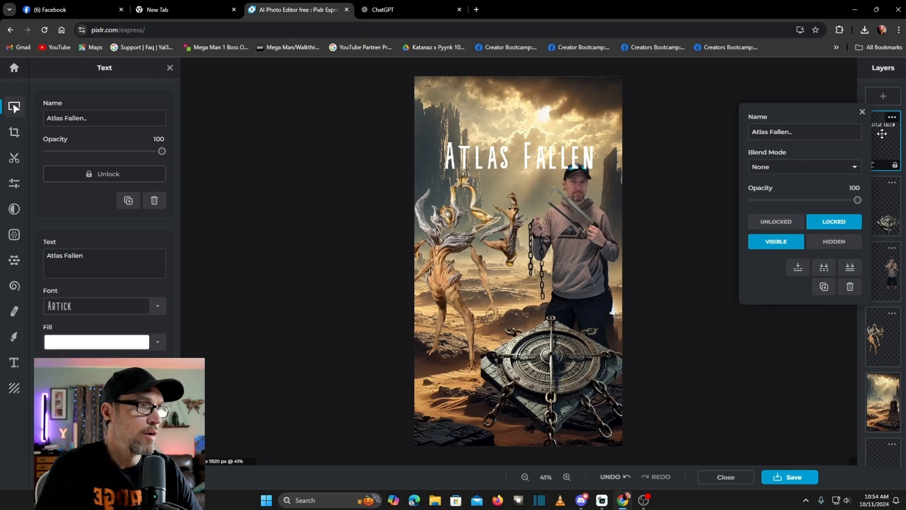
left_click(823, 287)
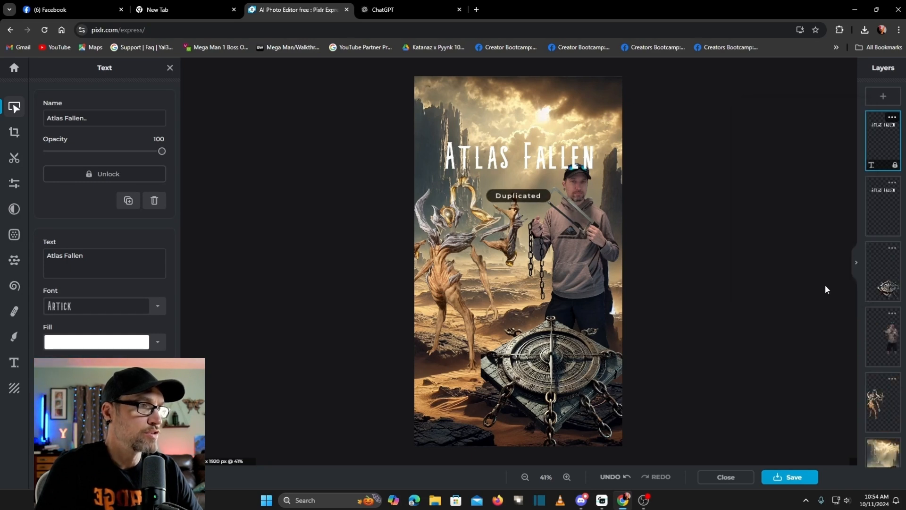
Unlock the lower "Atlas Fallen" copy and set its fill color to black (#000000)
left_click(885, 206)
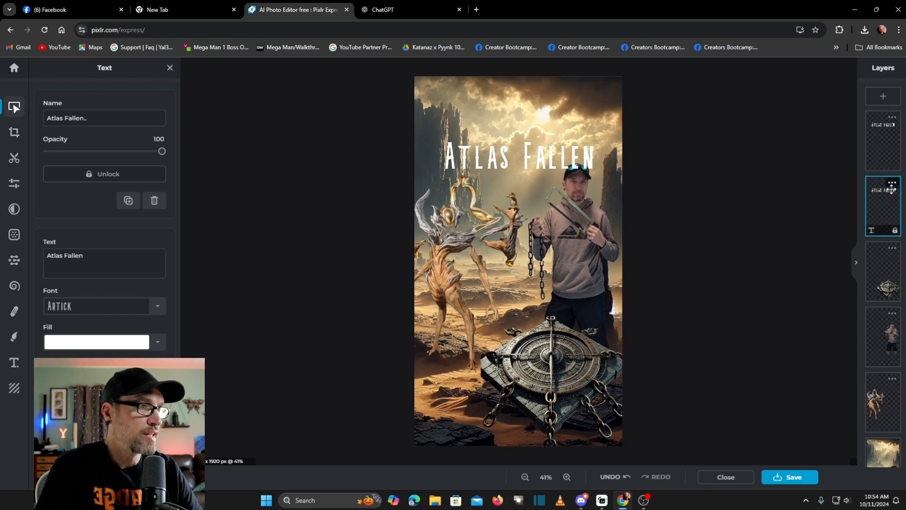
left_click(893, 184)
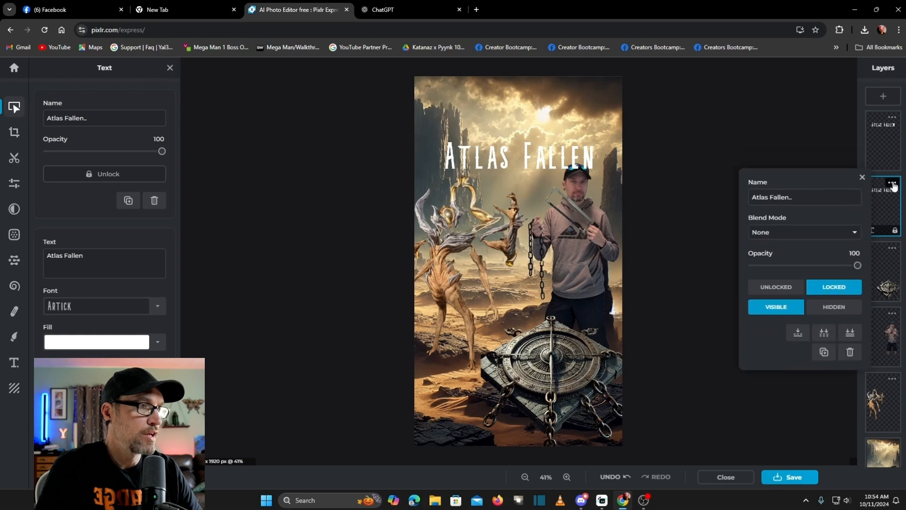
left_click(776, 287)
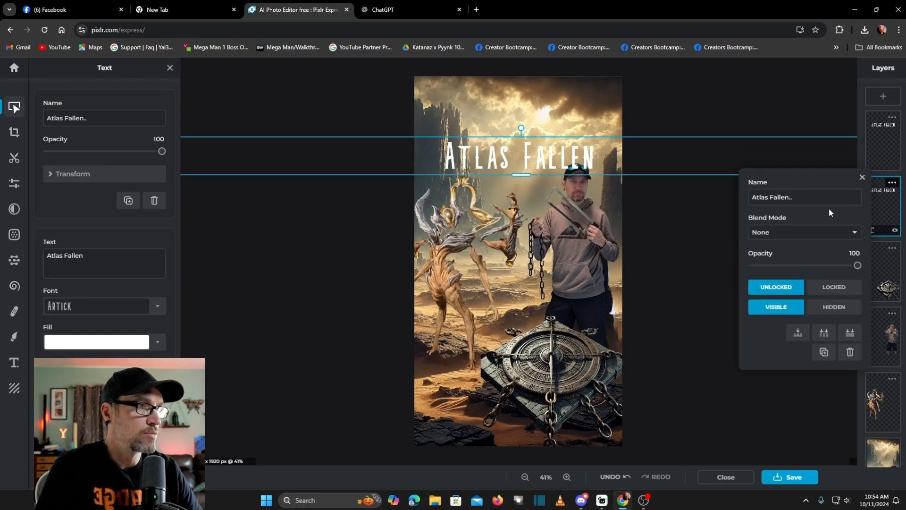
left_click(862, 178)
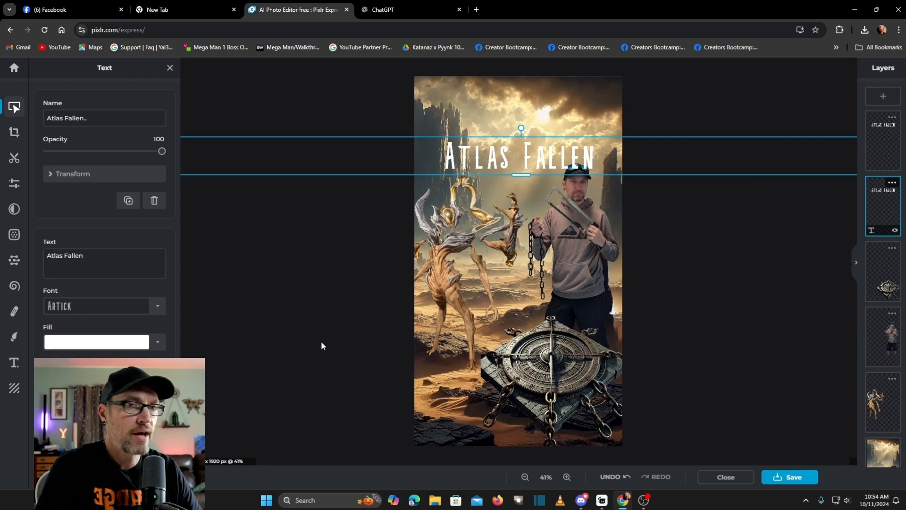
left_click(149, 345)
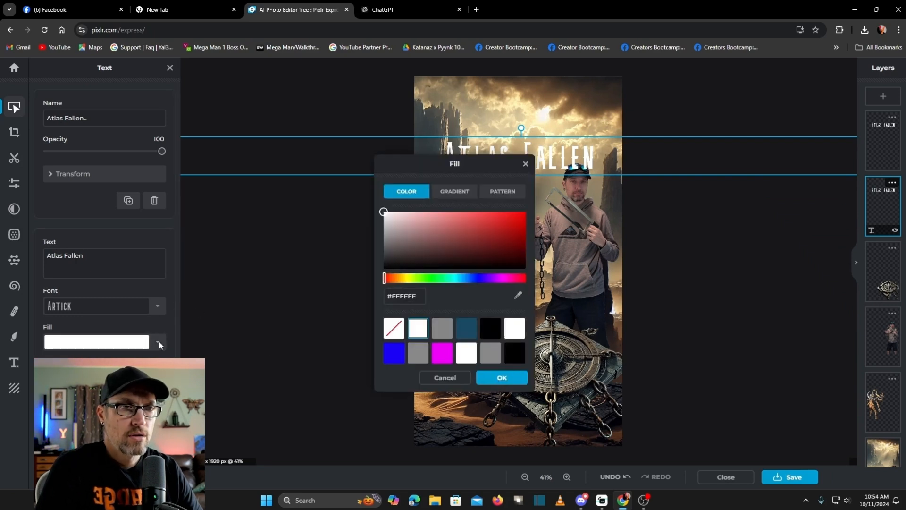
left_click(498, 333)
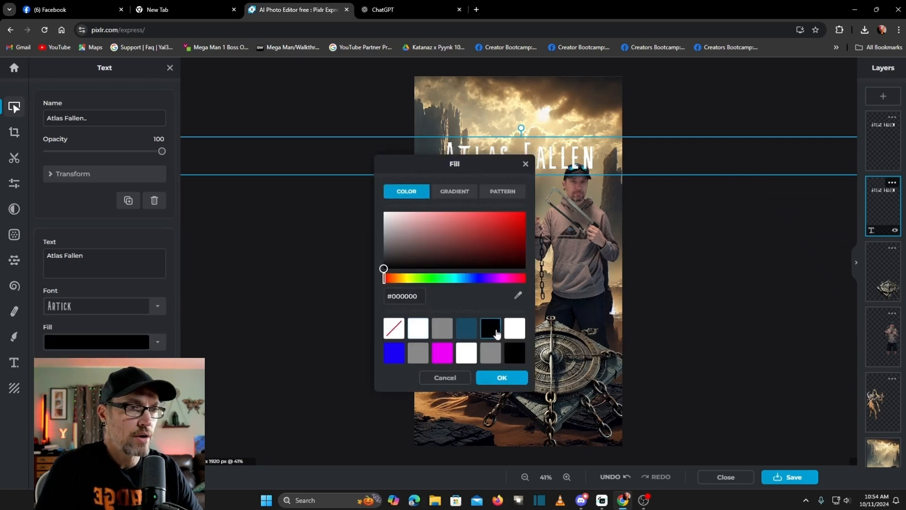
left_click(502, 378)
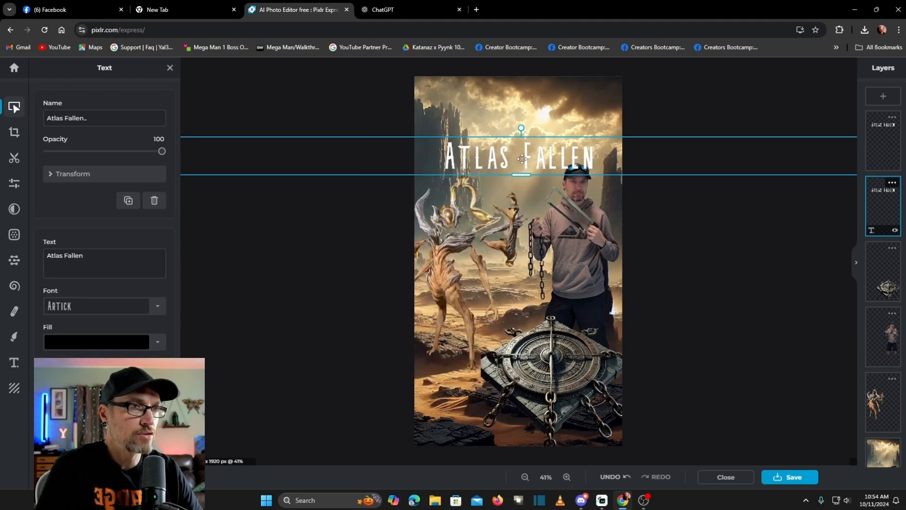
Offset the black title copy slightly to the right of the white one as a shadow and lock its position
left_click_drag(523, 159, 525, 159)
left_click(892, 182)
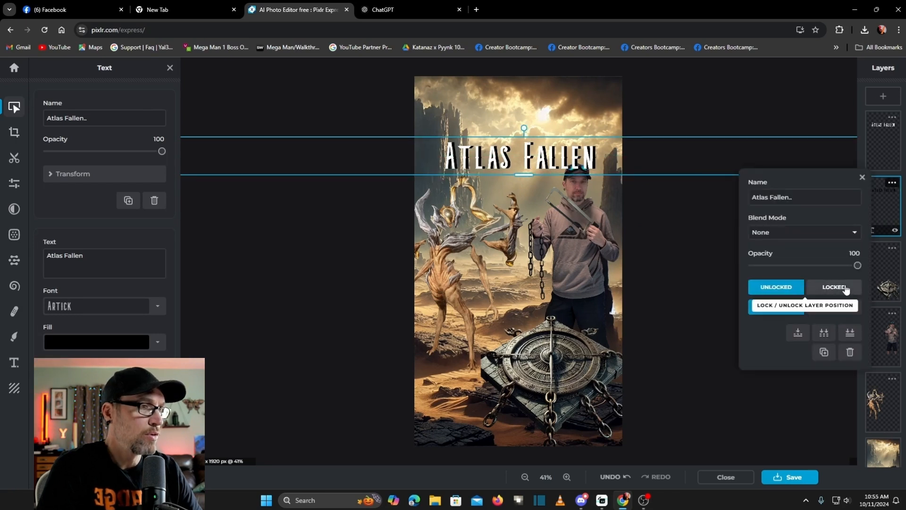
left_click(846, 289)
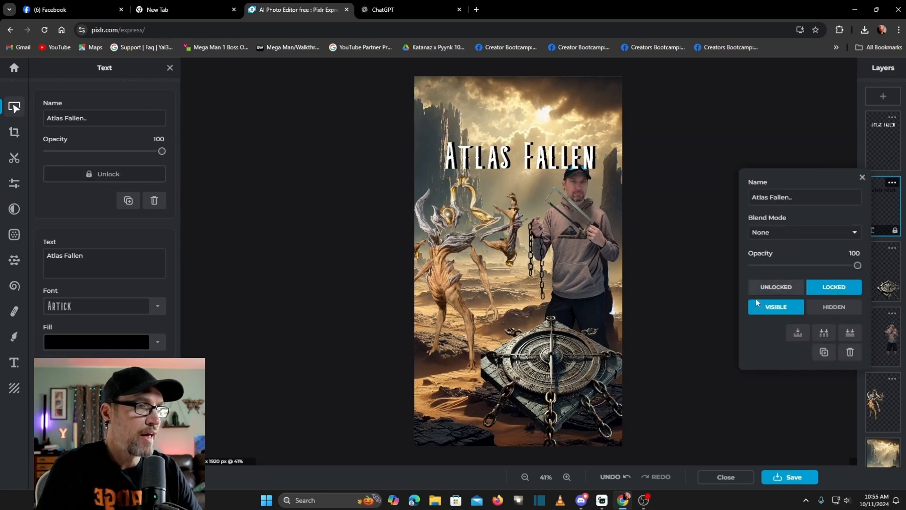
left_click(863, 178)
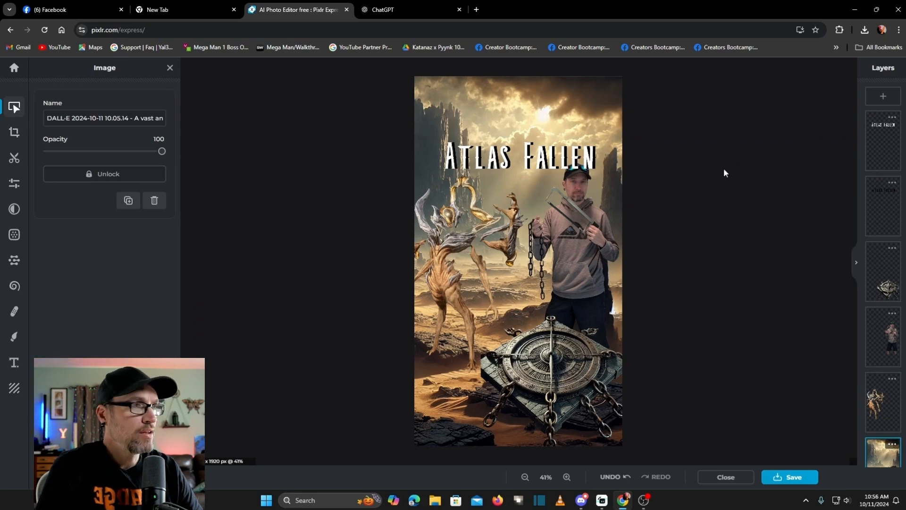
Add a text layer and replace its placeholder text with "Breaking the sundial chains"
left_click(884, 97)
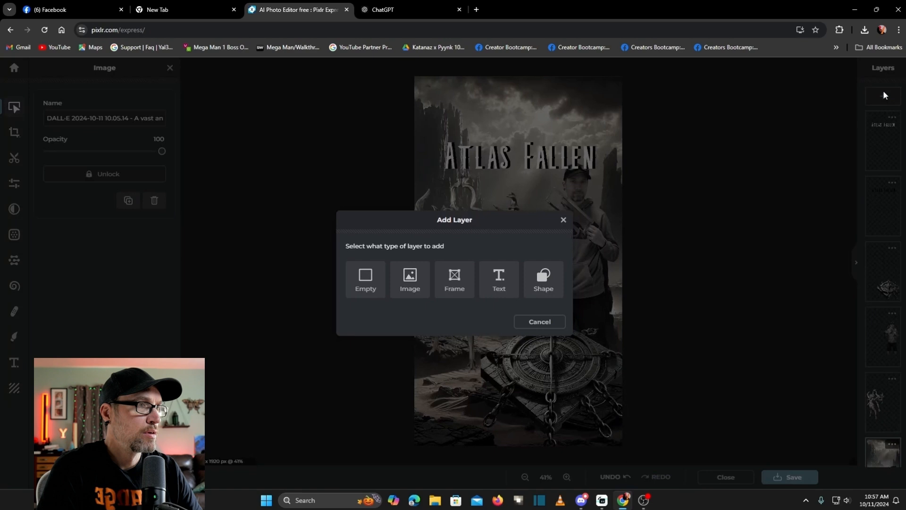
left_click(499, 280)
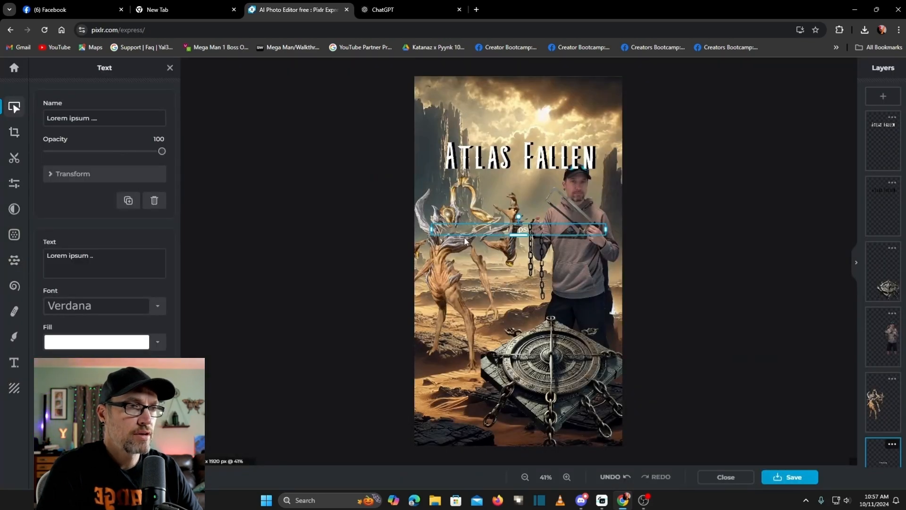
left_click(97, 306)
left_click(171, 68)
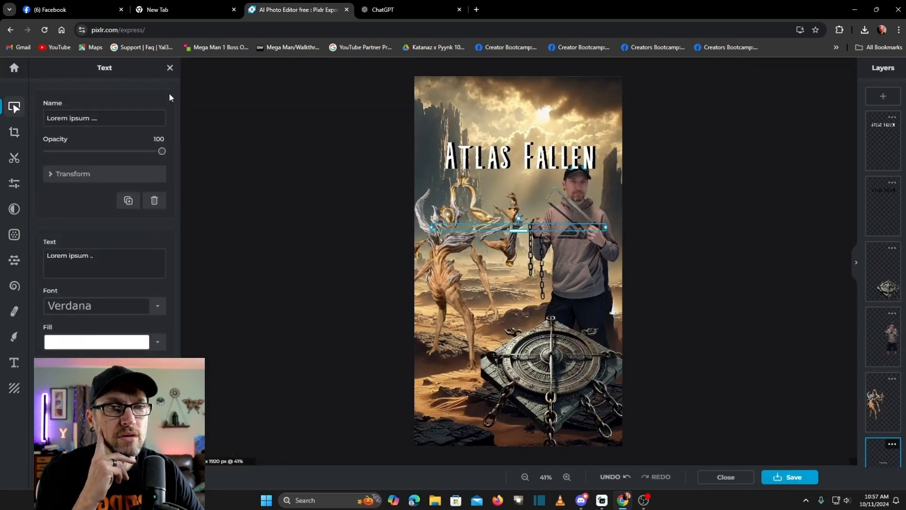
left_click(101, 260)
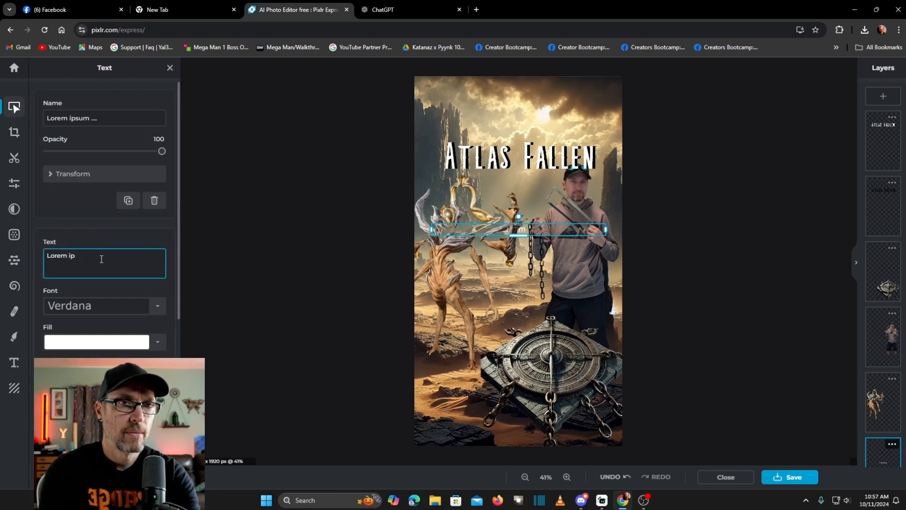
key("BackSpace")
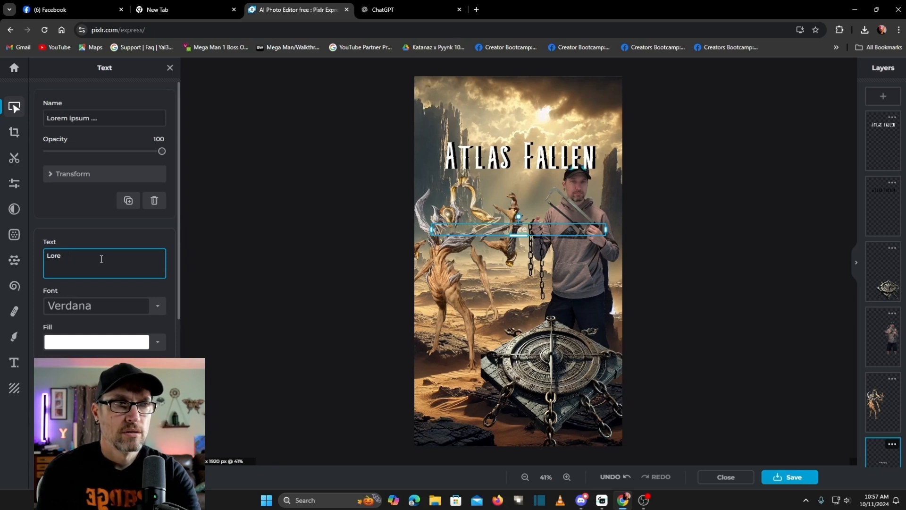
type("Breaking")
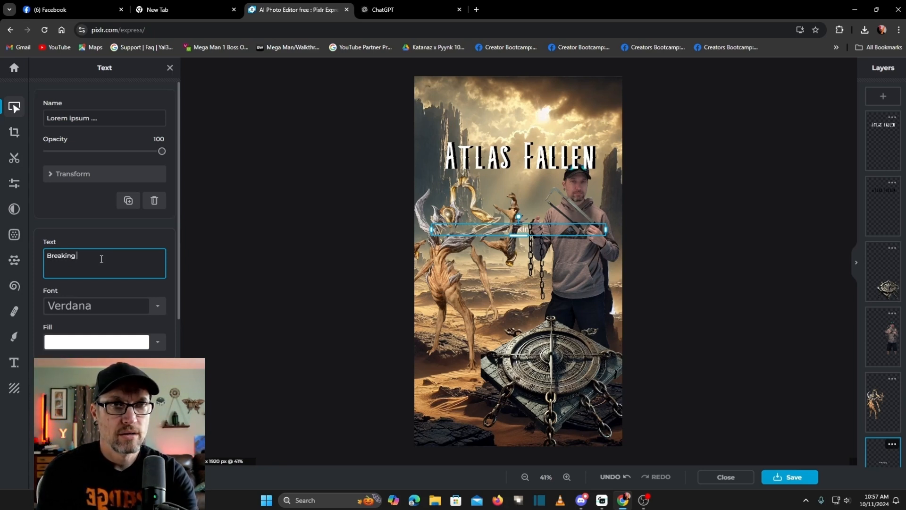
type(" the sundial chains")
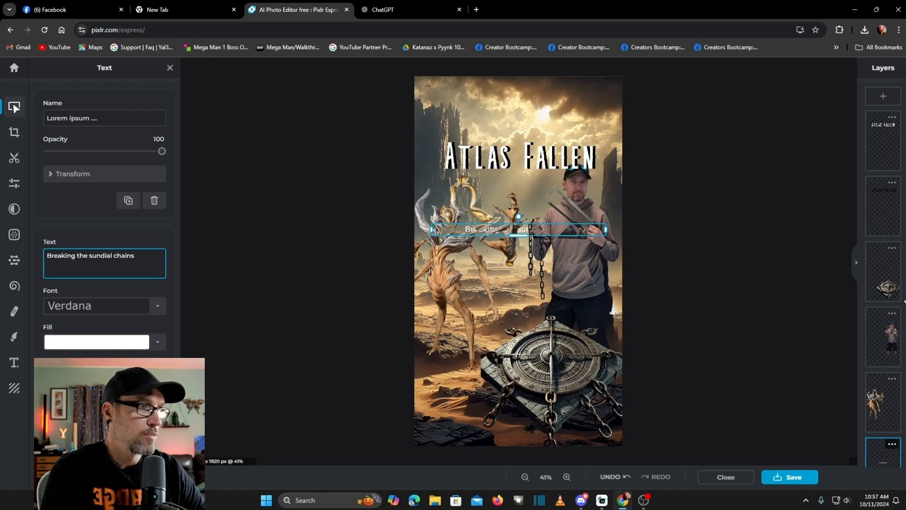
Move the "Breaking the sundial chains" layer to the top of the layer stack
scroll(905, 303, "down", 2)
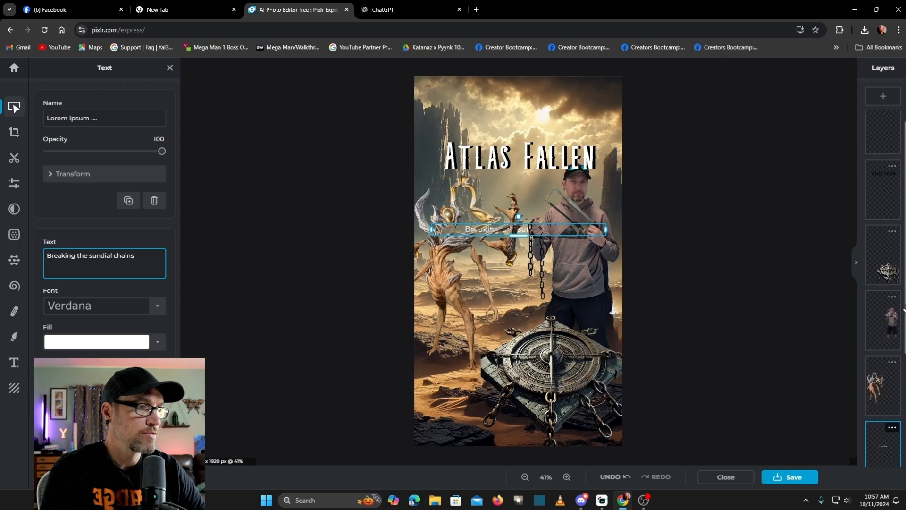
scroll(905, 299, "up", 2)
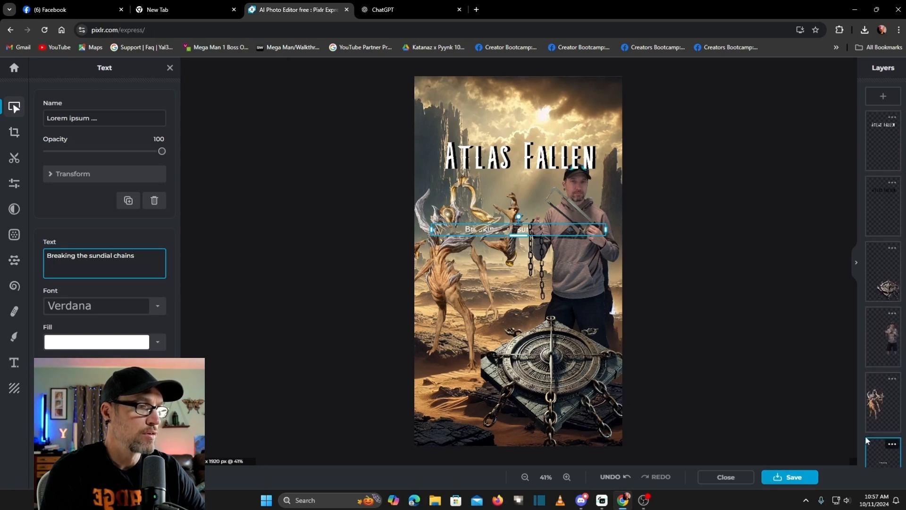
left_click_drag(878, 456, 876, 133)
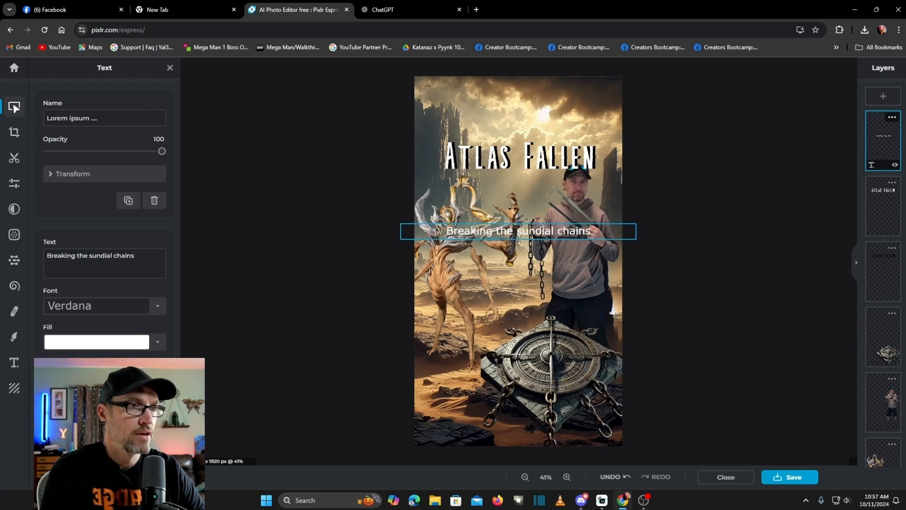
Slightly enlarge the "Breaking the sundial chains" text and place it across the upper part of the sundial
left_click_drag(519, 239, 526, 338)
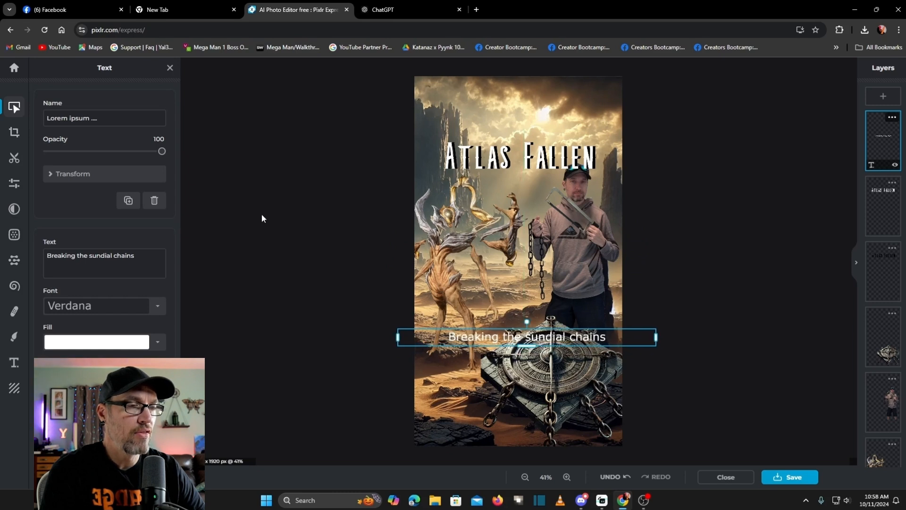
left_click(267, 220)
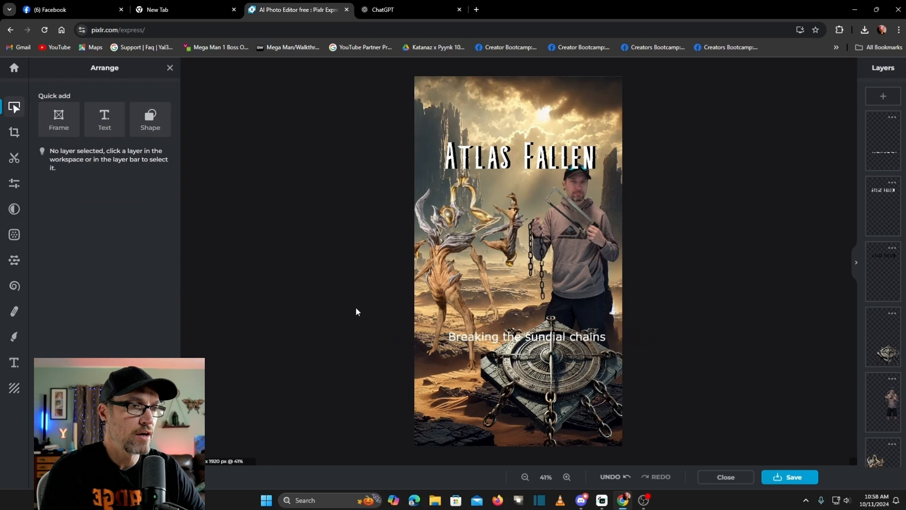
left_click_drag(528, 341, 528, 348)
left_click(269, 249)
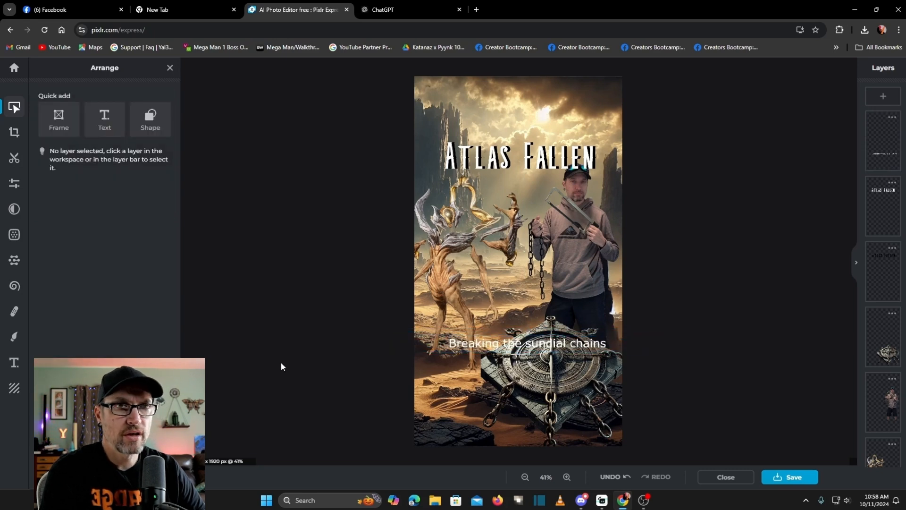
Set the fill color of the "Breaking the sundial chains" text to red
left_click(491, 342)
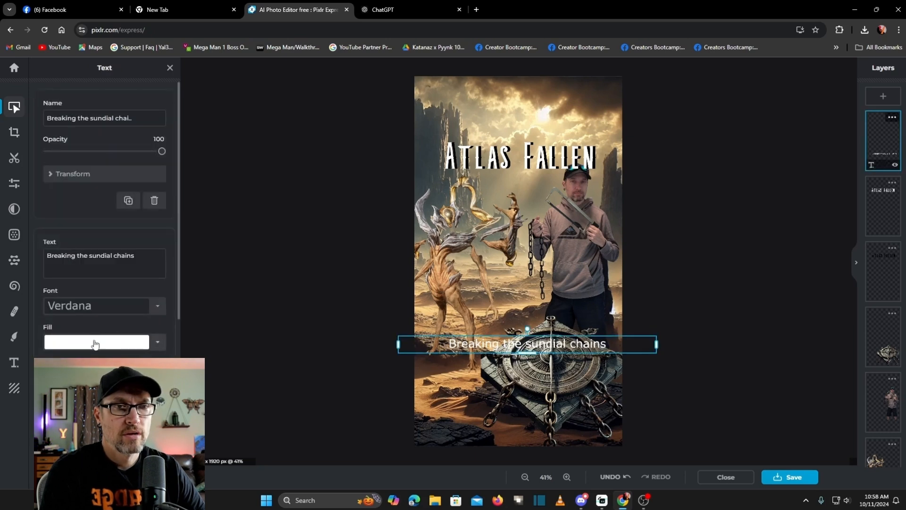
left_click(145, 343)
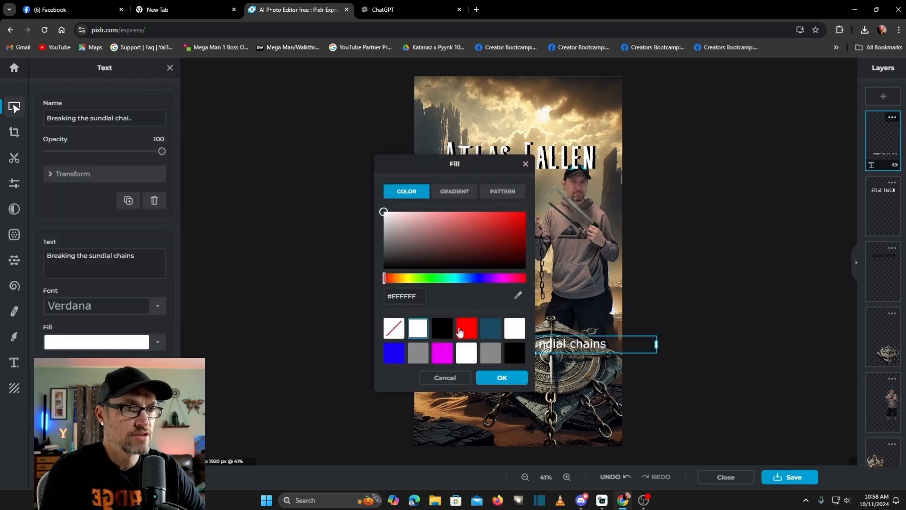
left_click(465, 330)
left_click(500, 378)
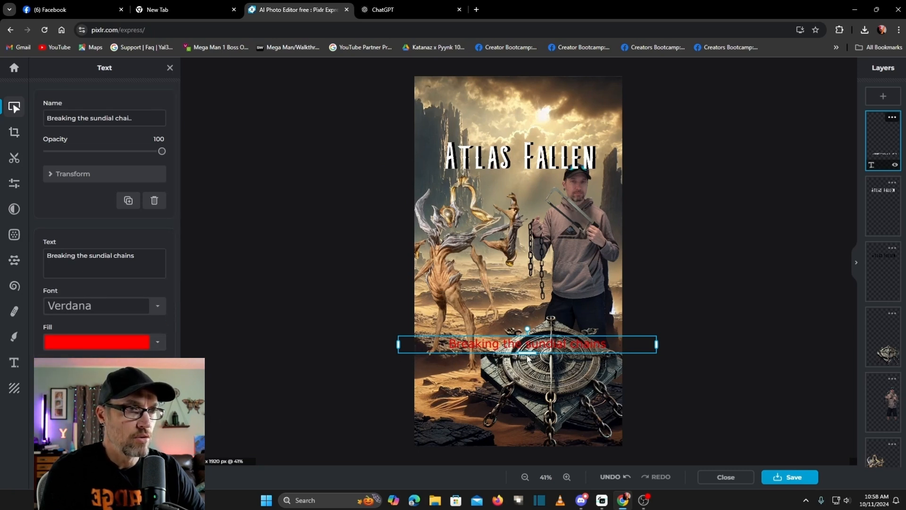
Slightly enlarge the "Breaking the sundial chains" text and change its font to Carnavonls
left_click_drag(524, 353, 524, 355)
left_click(250, 263)
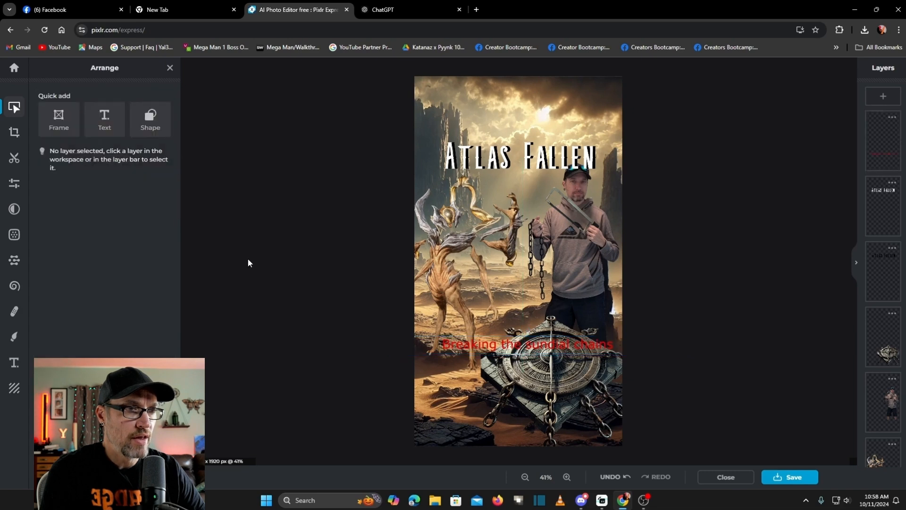
left_click(561, 336)
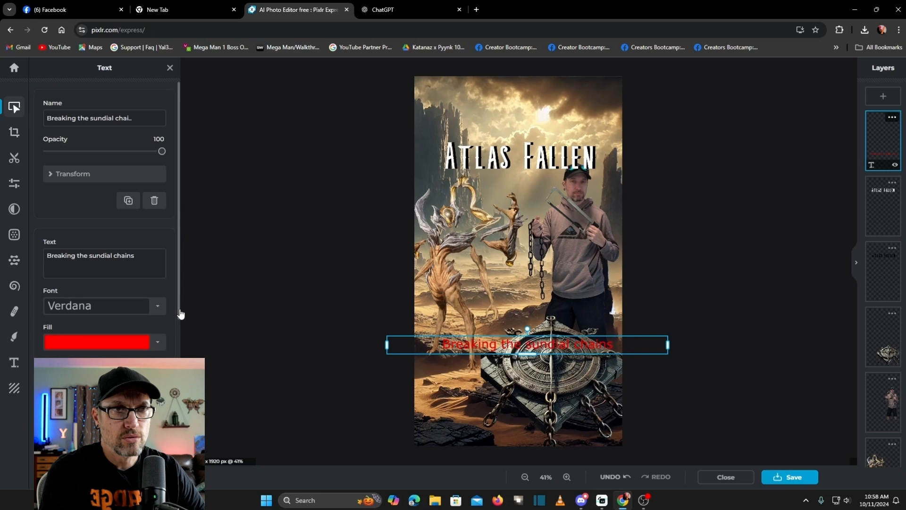
scroll(180, 338, "down", 1)
left_click(141, 277)
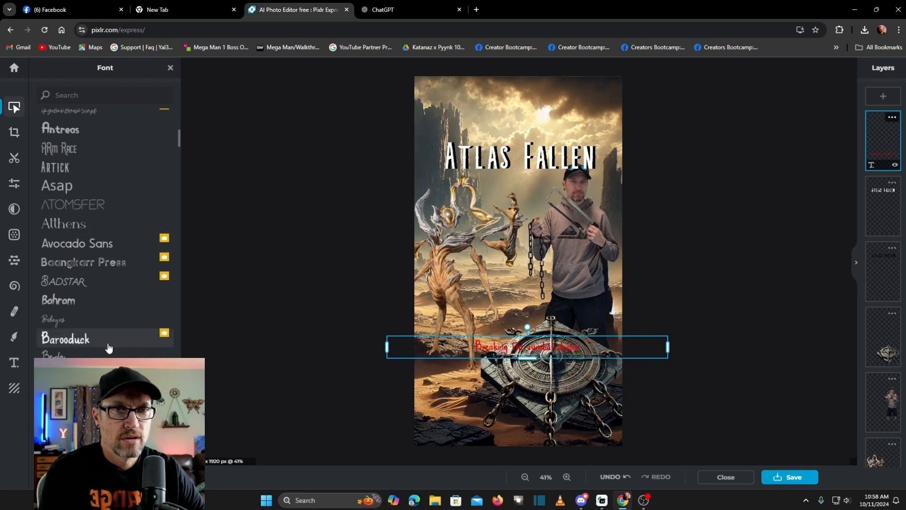
scroll(101, 288, "down", 5)
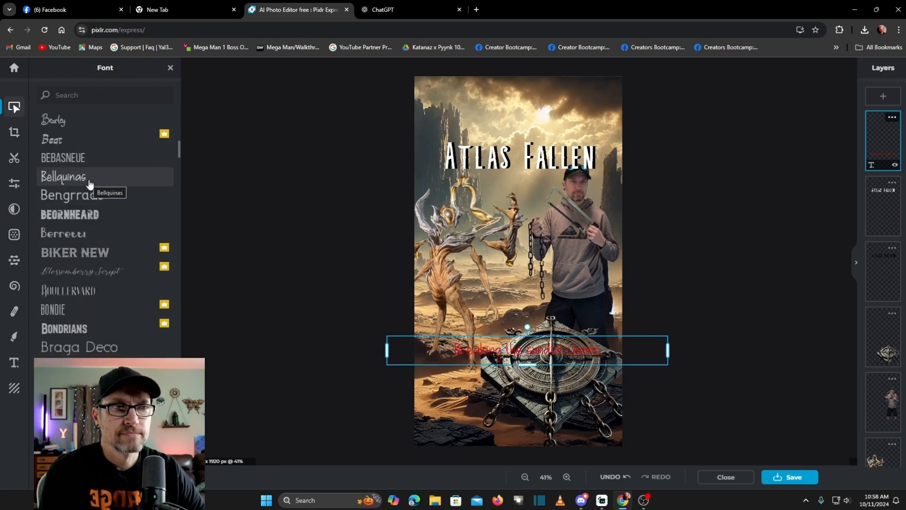
left_click(87, 159)
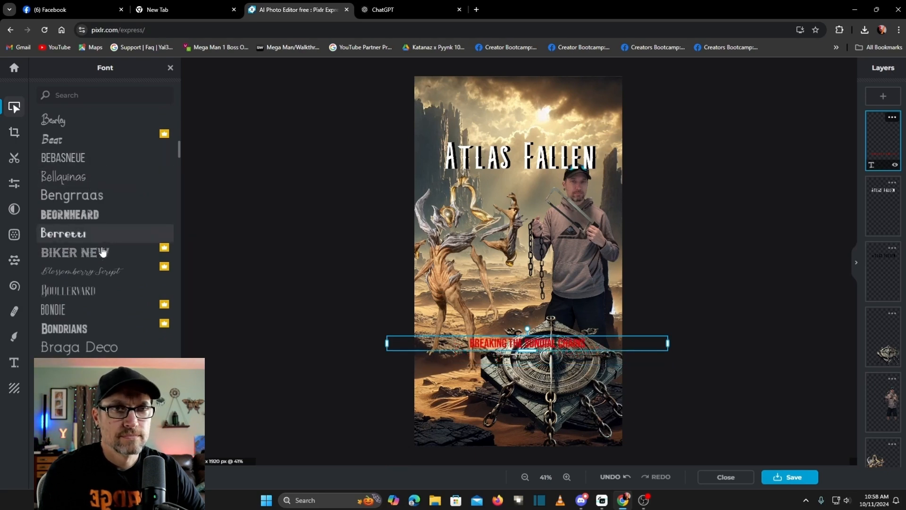
scroll(109, 330, "down", 3)
left_click(111, 346)
scroll(116, 342, "down", 1)
scroll(118, 341, "down", 2)
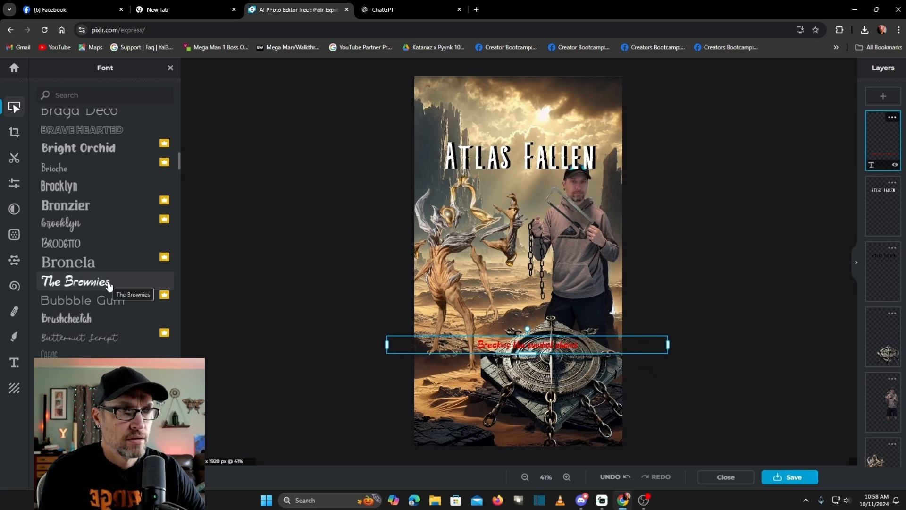
scroll(119, 297, "down", 1)
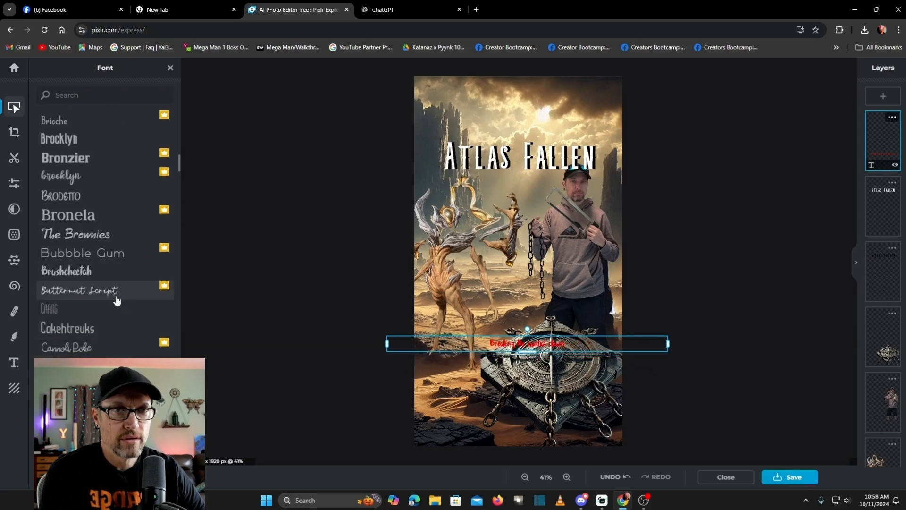
scroll(123, 349, "down", 2)
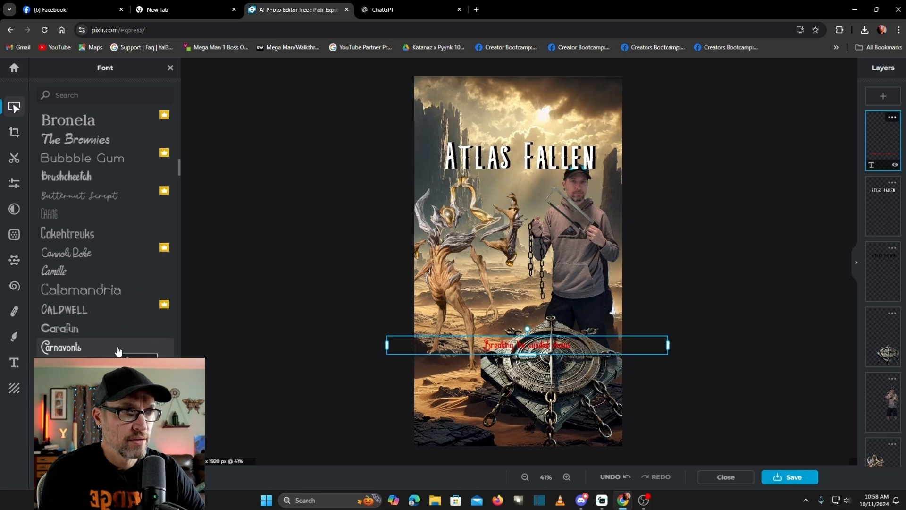
left_click(118, 350)
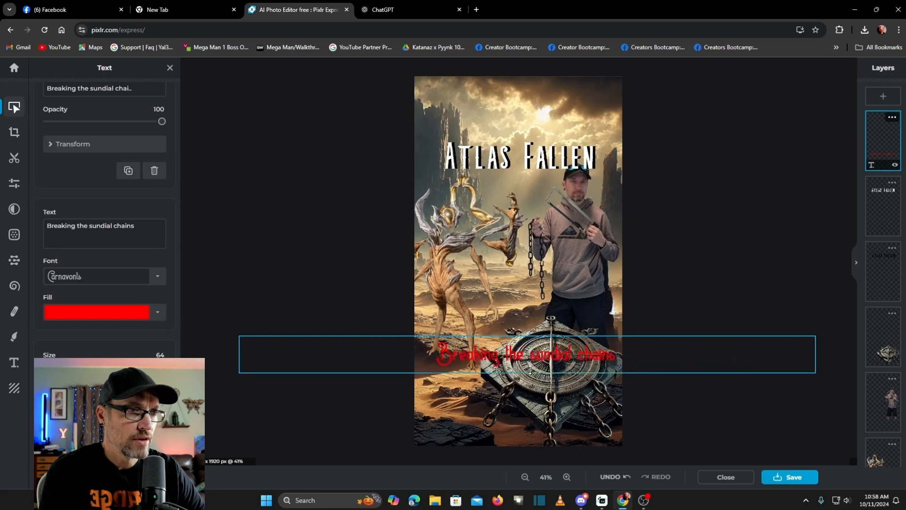
Enlarge the subtitle text to size 132 and move it up to the sundial's upper edge
left_click_drag(510, 353, 508, 324)
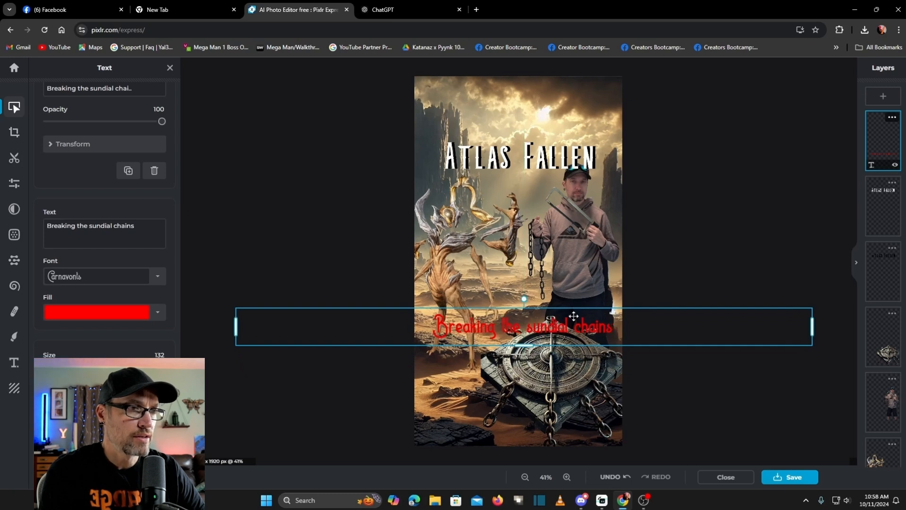
left_click(708, 225)
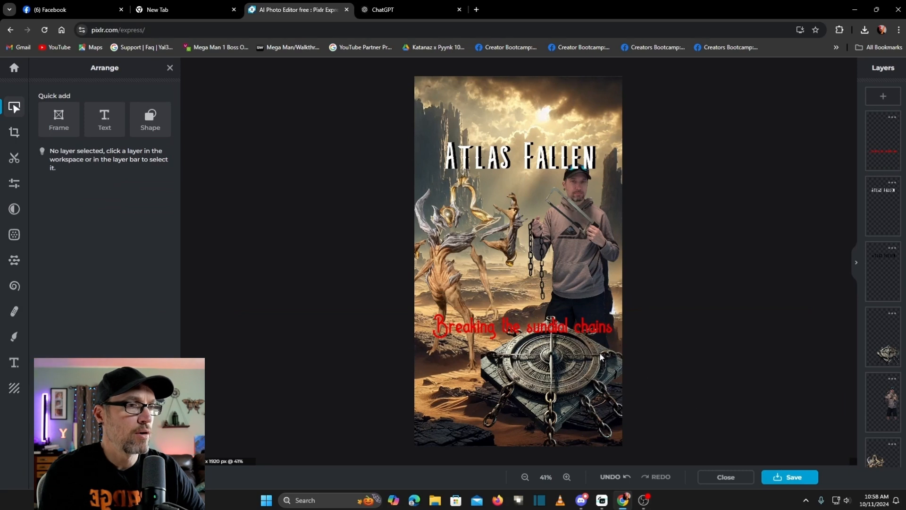
Lock the "Breaking the sundial chains" layer and duplicate it
left_click(892, 118)
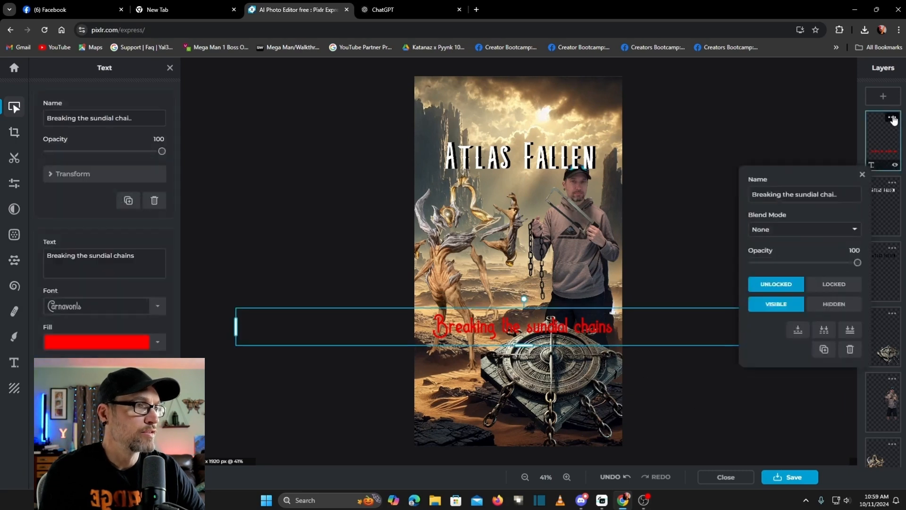
left_click(842, 223)
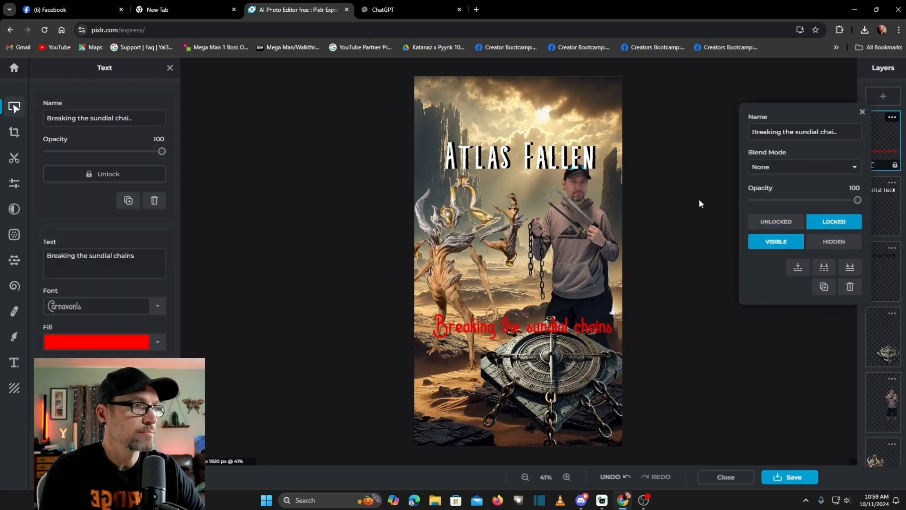
left_click(726, 187)
left_click(892, 118)
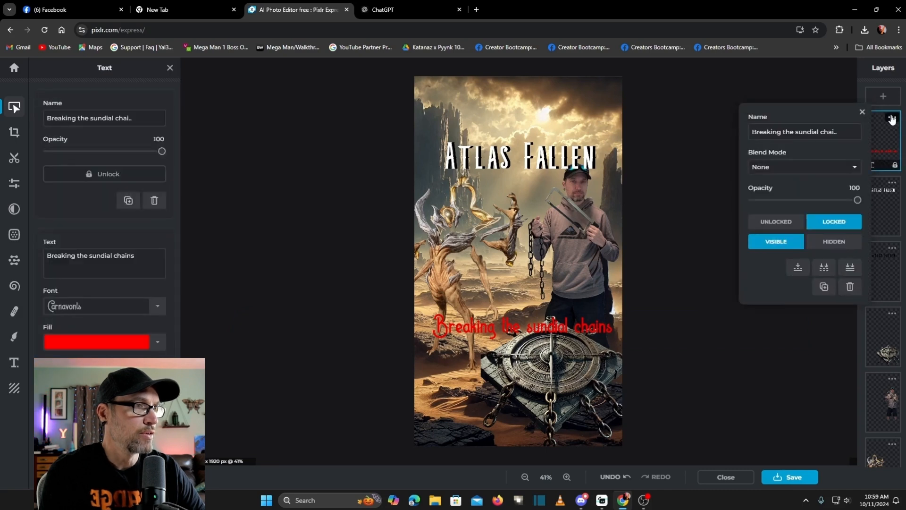
left_click(824, 287)
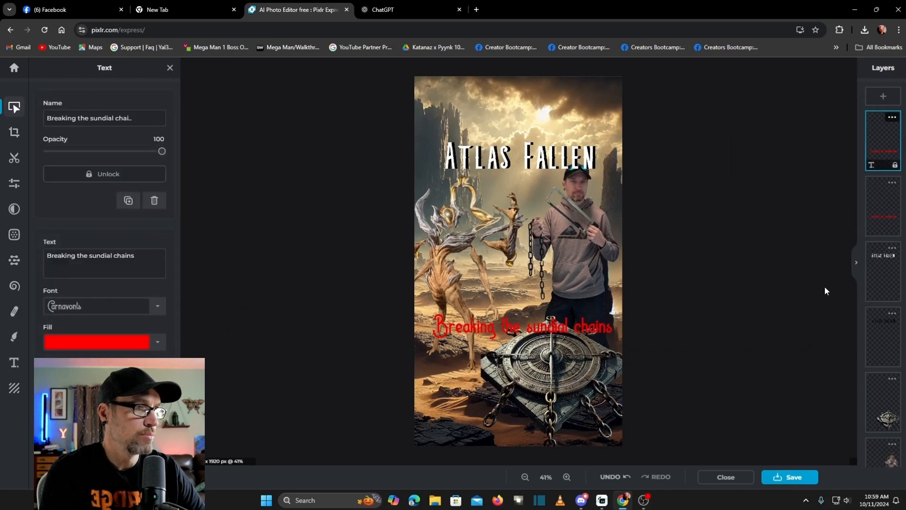
Unlock the lower of the two subtitle layers and set its text fill to black (#000000)
left_click(885, 202)
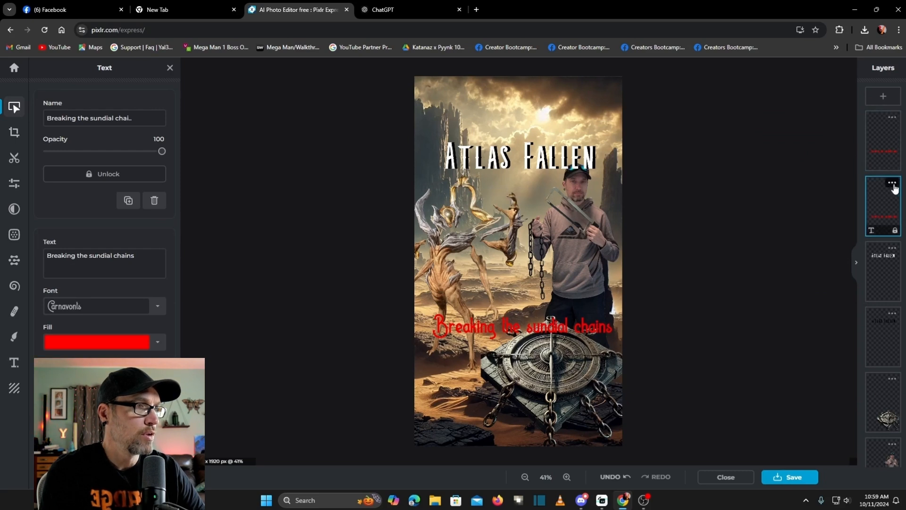
left_click(893, 184)
left_click(788, 290)
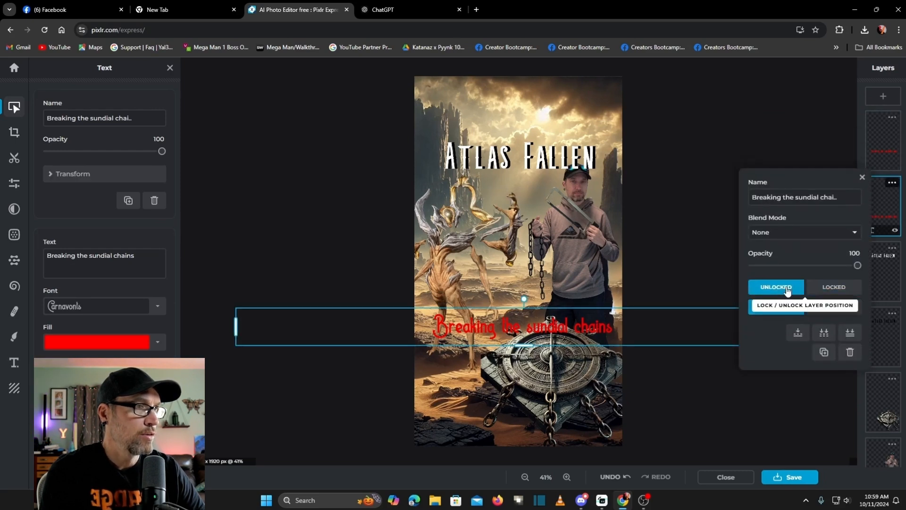
left_click(863, 178)
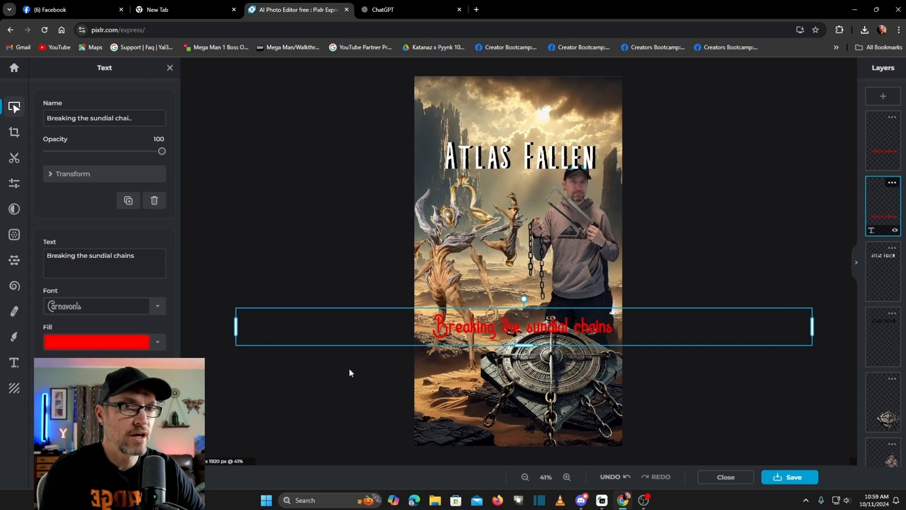
left_click(146, 343)
left_click(467, 331)
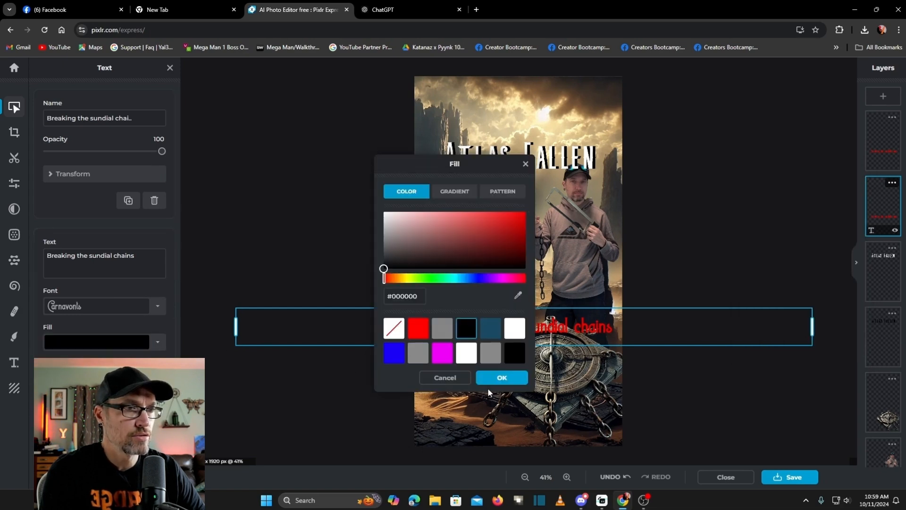
left_click(499, 378)
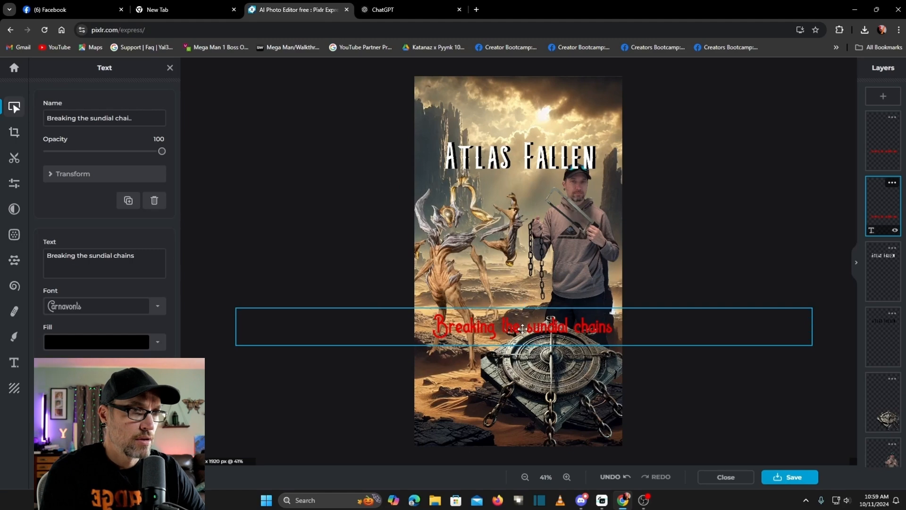
Offset the black subtitle copy slightly from the red text so it forms a drop shadow
left_click(522, 328)
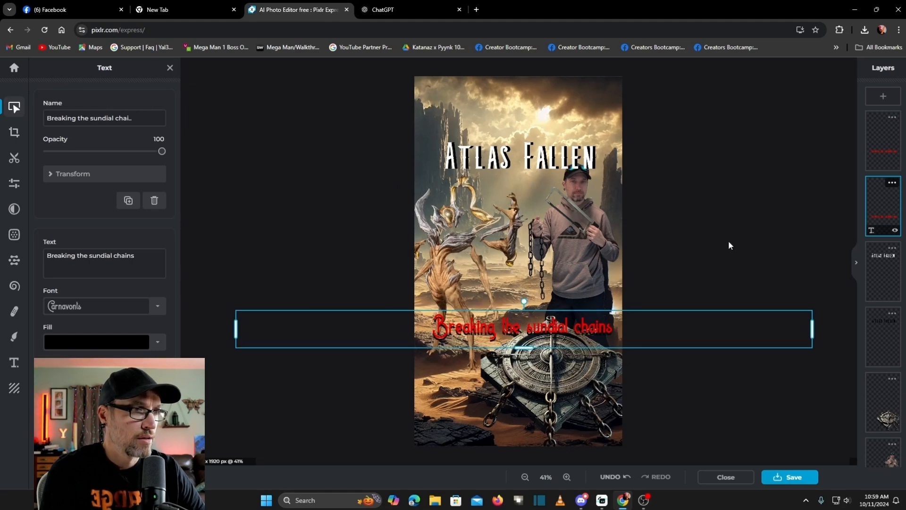
left_click(729, 240)
scroll(724, 246, "up", 3)
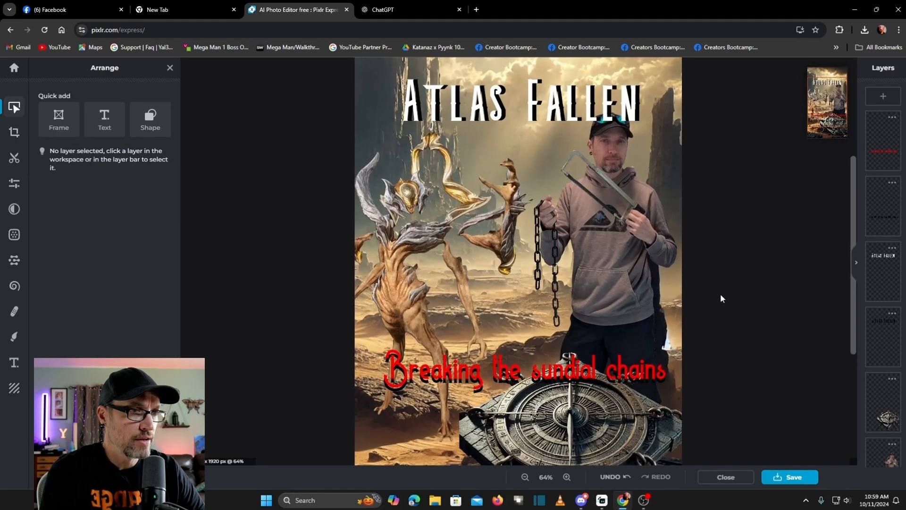
left_click(534, 382)
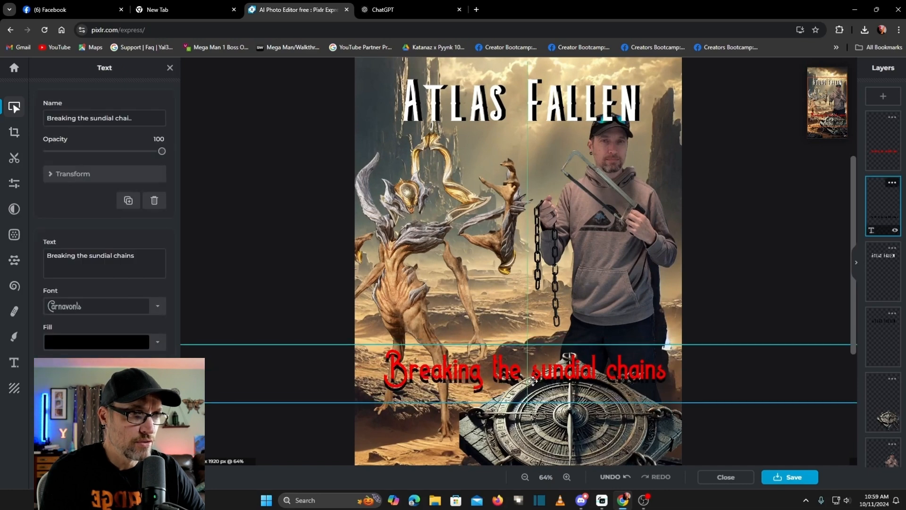
left_click_drag(534, 382, 537, 377)
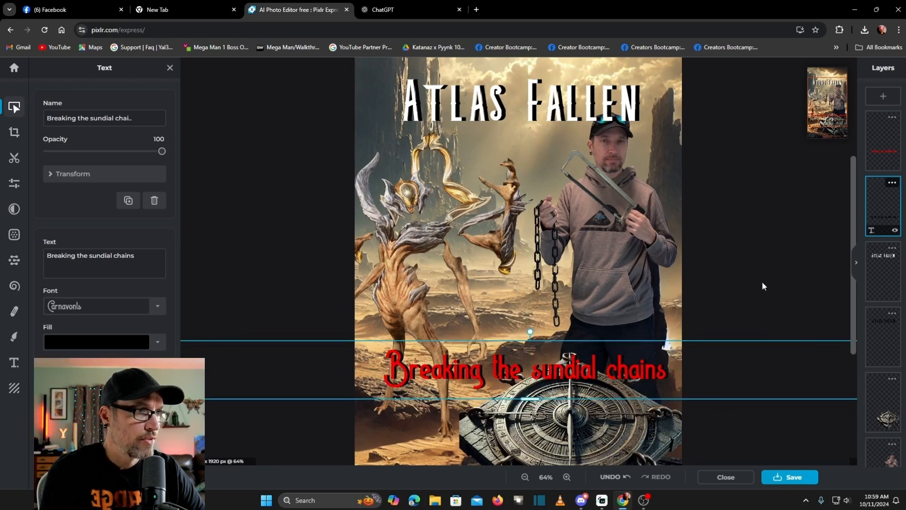
left_click(785, 260)
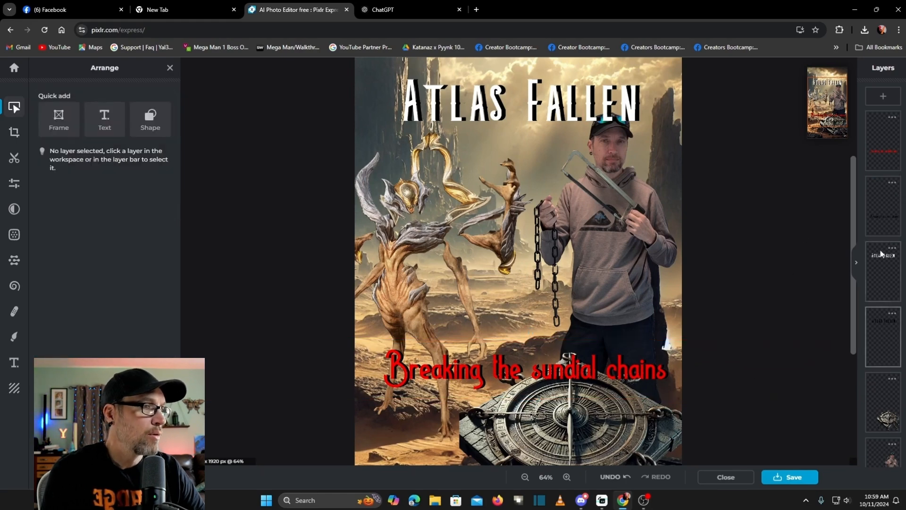
Lock the black shadow copy of the subtitle layer
left_click(892, 184)
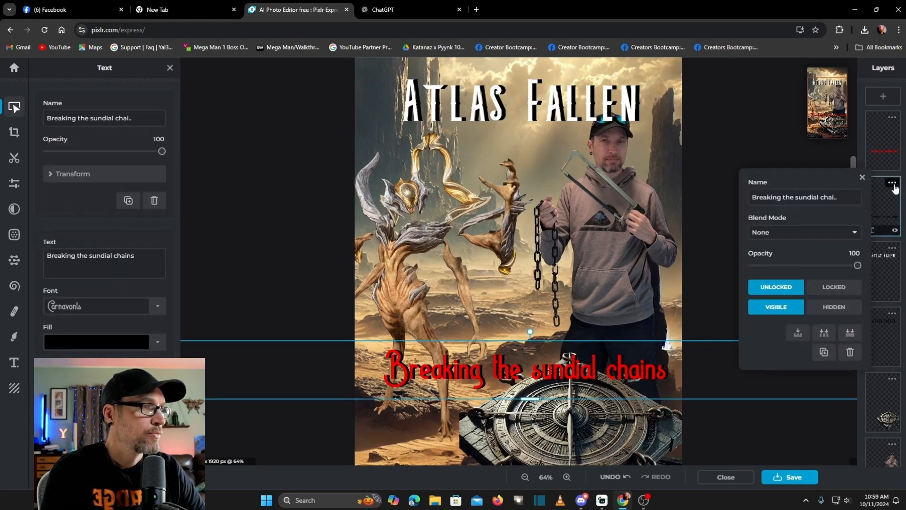
left_click(840, 290)
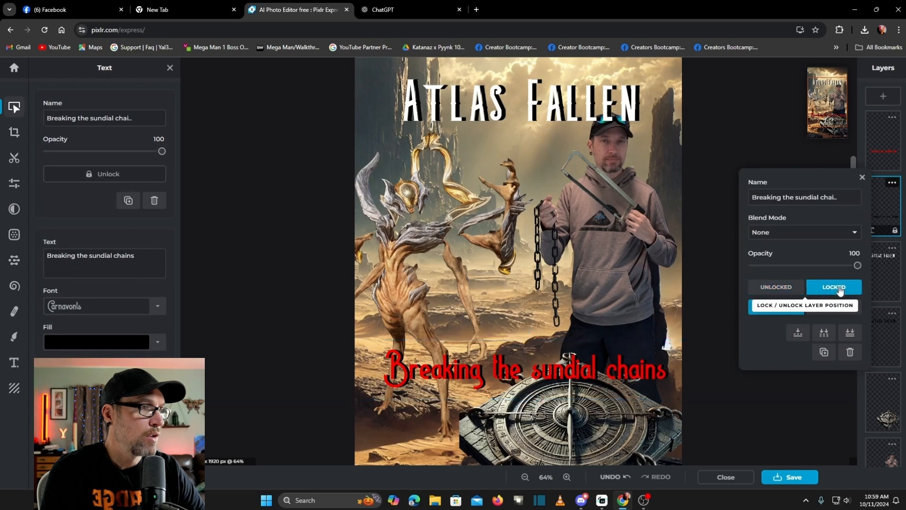
left_click(862, 178)
mouse_move(855, 301)
left_mouse_down()
mouse_move(845, 275)
mouse_move(843, 293)
left_mouse_up()
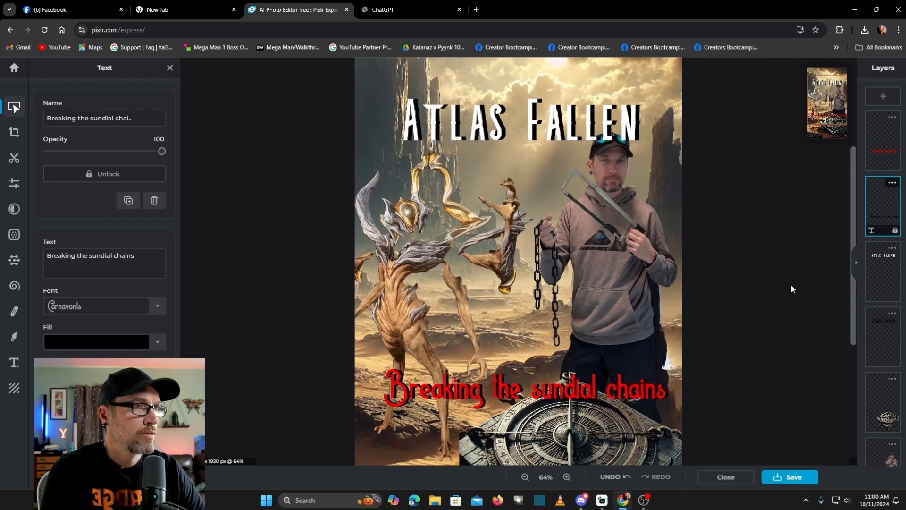
scroll(791, 284, "down", 2)
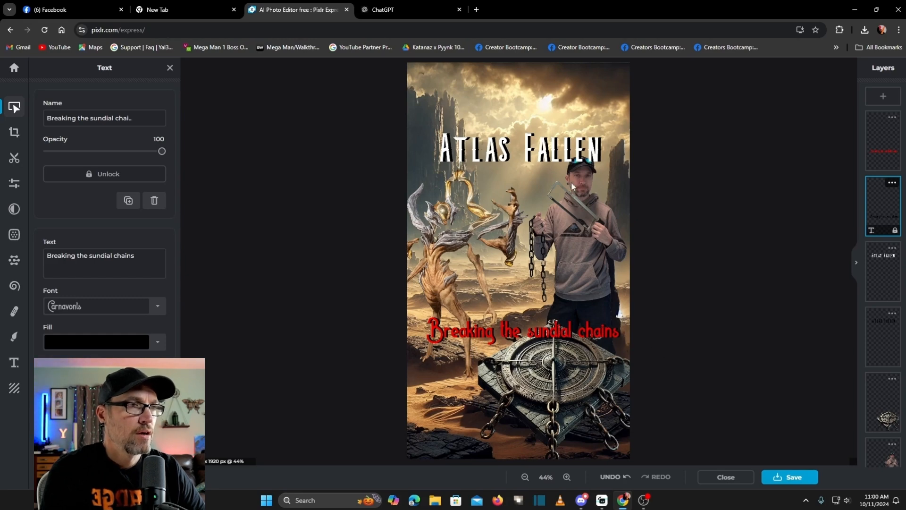
scroll(723, 328, "down", 1)
scroll(723, 328, "down", 1)
scroll(724, 328, "up", 2)
scroll(723, 327, "down", 1)
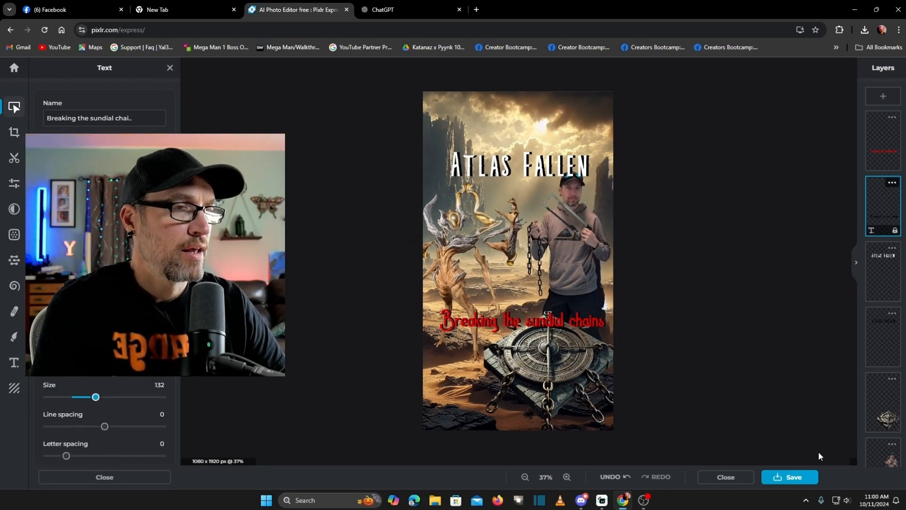
Start exporting the finished cover as a transparent PNG at 1080 x 1920 px
left_click(793, 478)
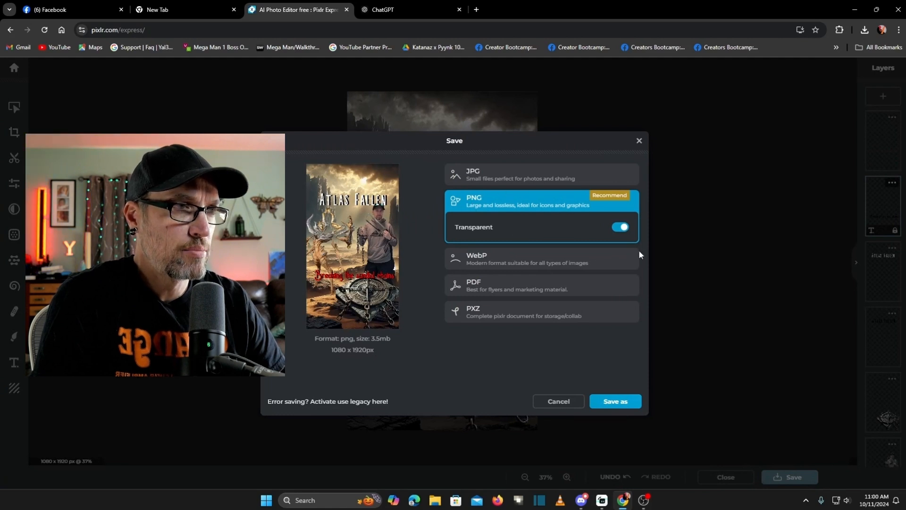
left_click(483, 173)
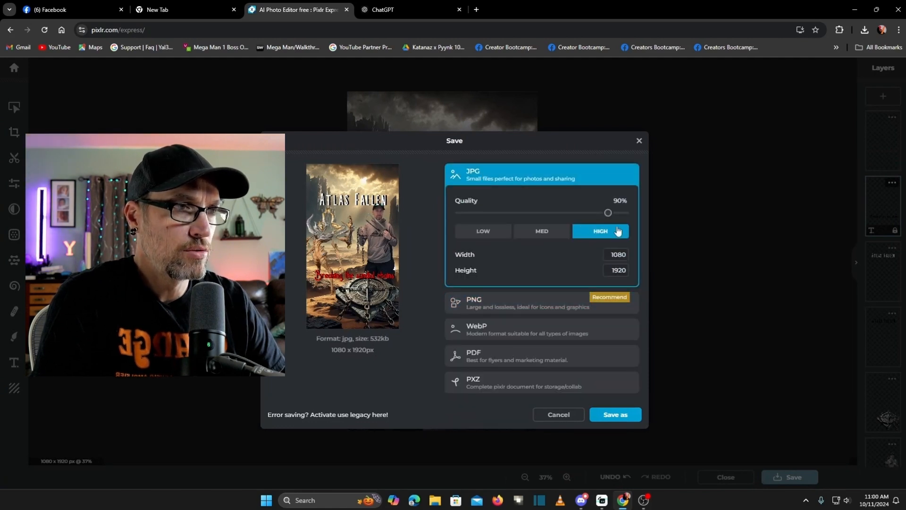
left_click(527, 305)
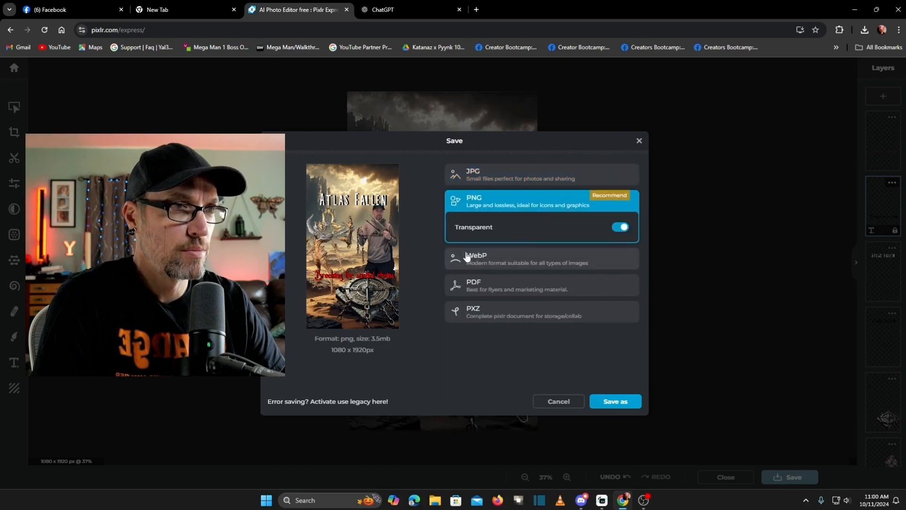
left_click(624, 403)
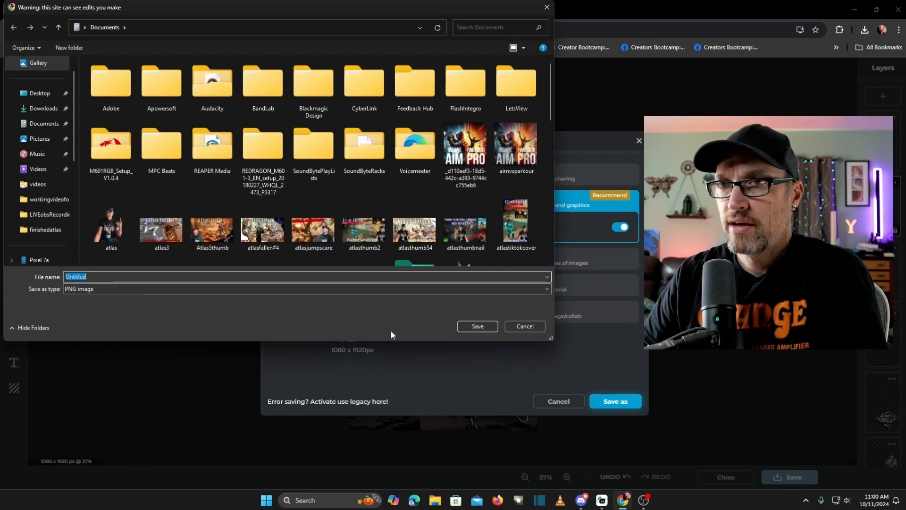
Name the PNG file chainstiktokcover and save it in the Documents folder
key("BackSpace")
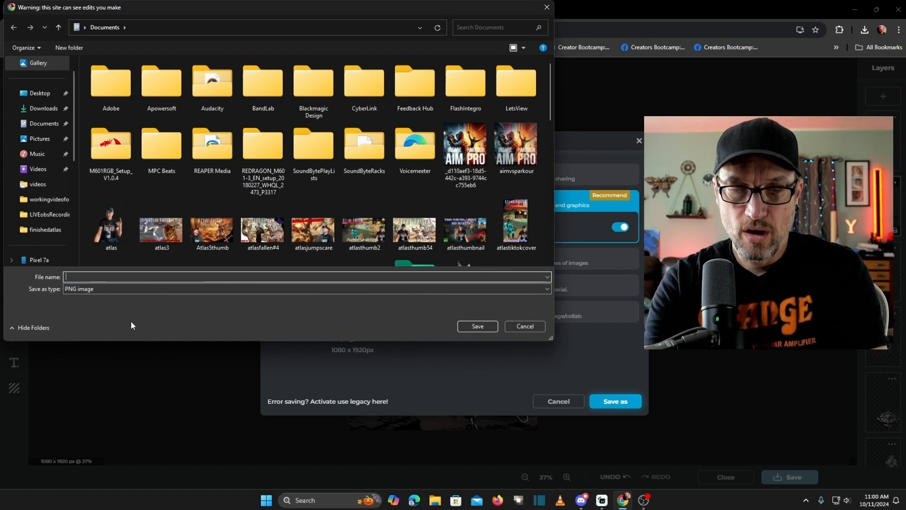
type("chains")
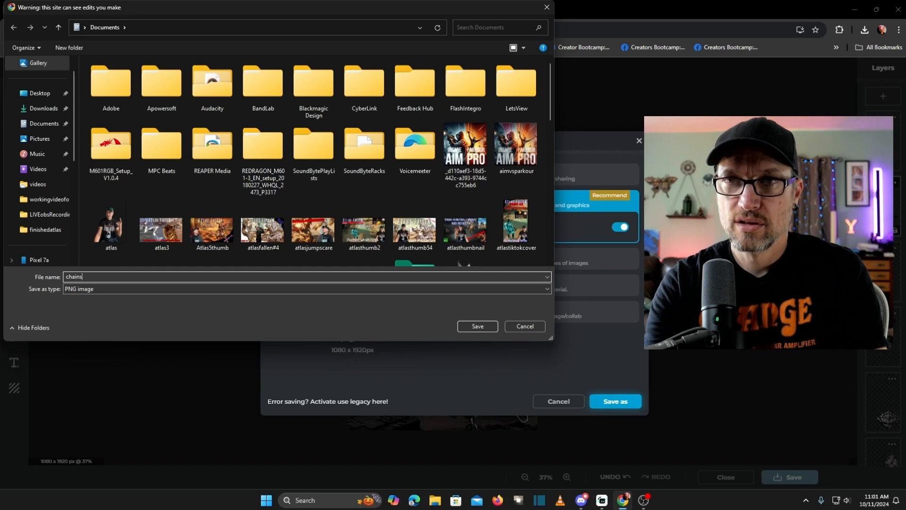
type("tiktokthum")
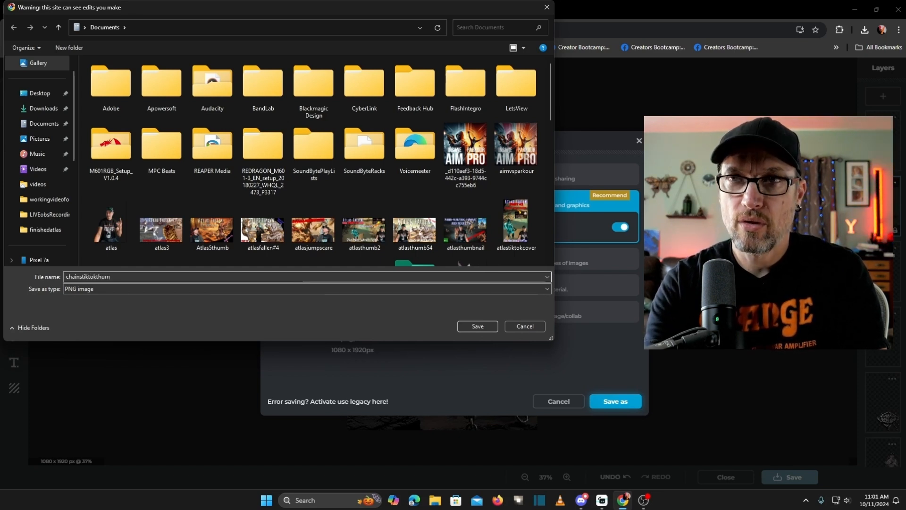
key("BackSpace")
key("BackSpace")
key("BackSpace")
key("BackSpace")
type("co")
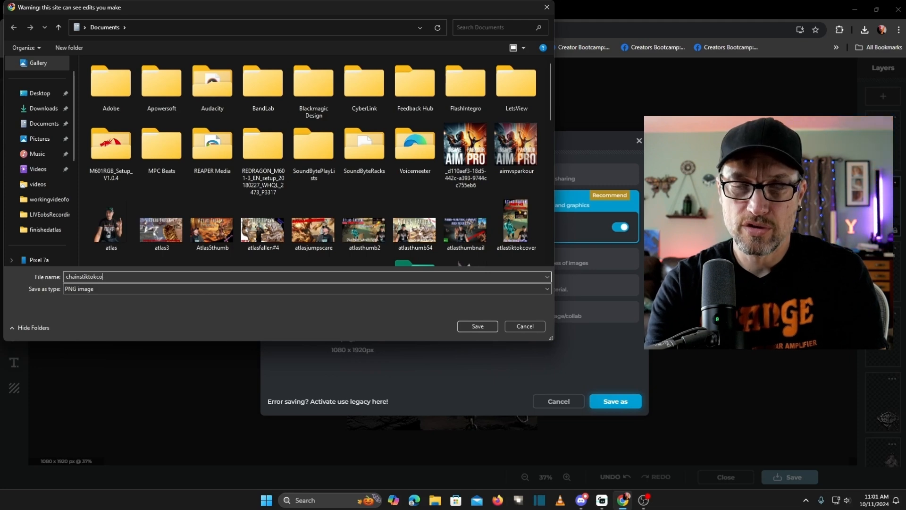
type("ver")
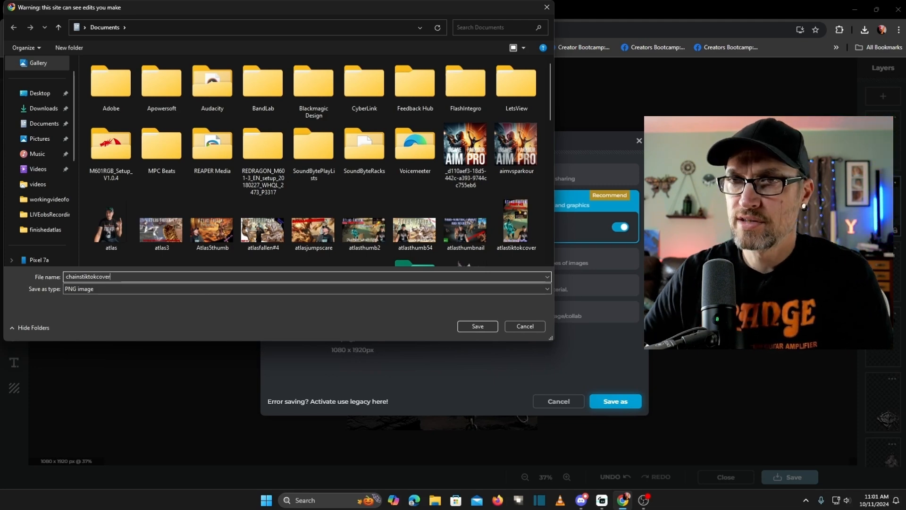
left_click(476, 326)
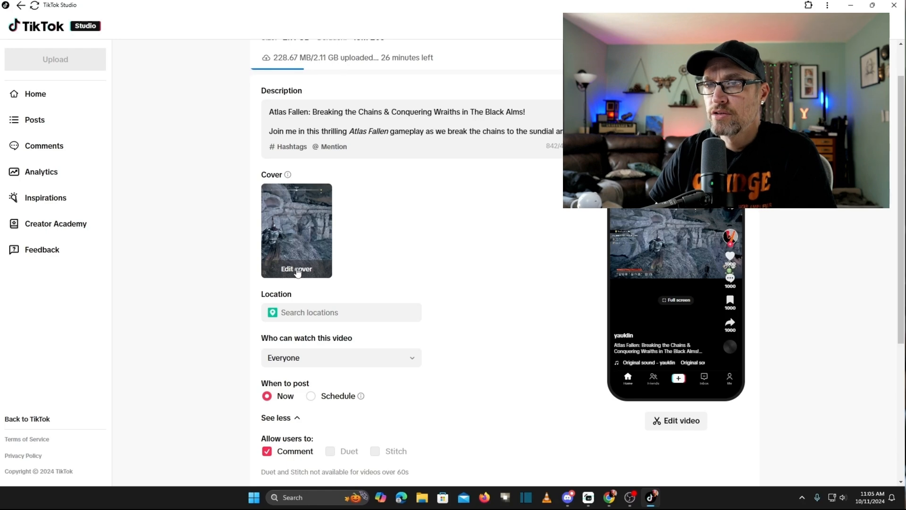
In TikTok Studio, upload chainstiktokcover from the Documents folder as the video's custom cover
left_click(300, 269)
left_click(359, 118)
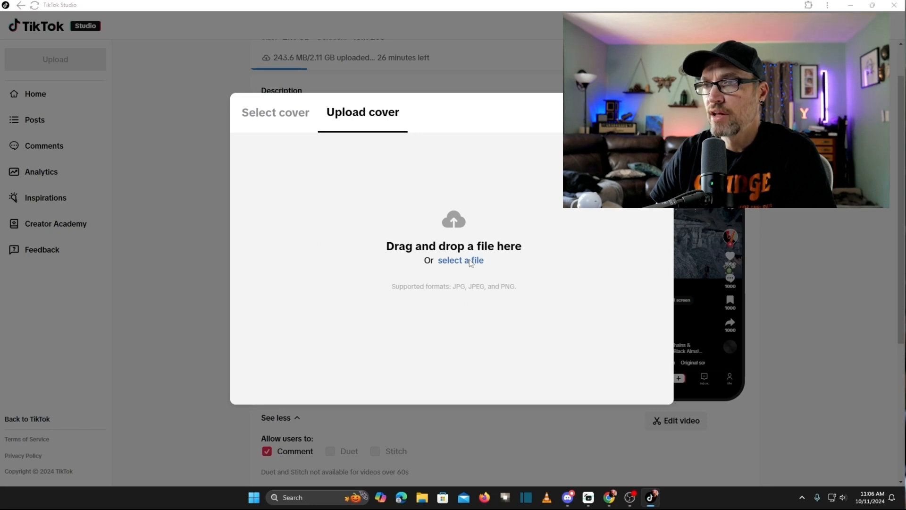
left_click(471, 261)
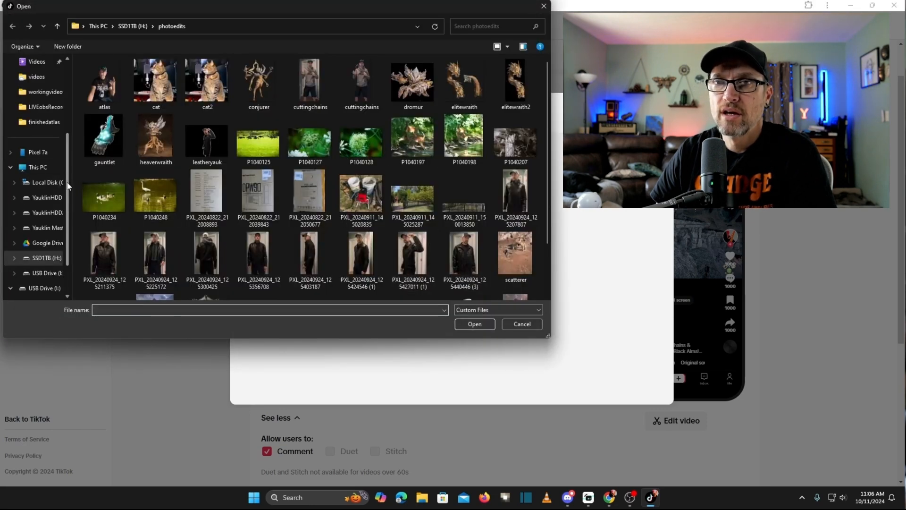
scroll(68, 185, "up", 2)
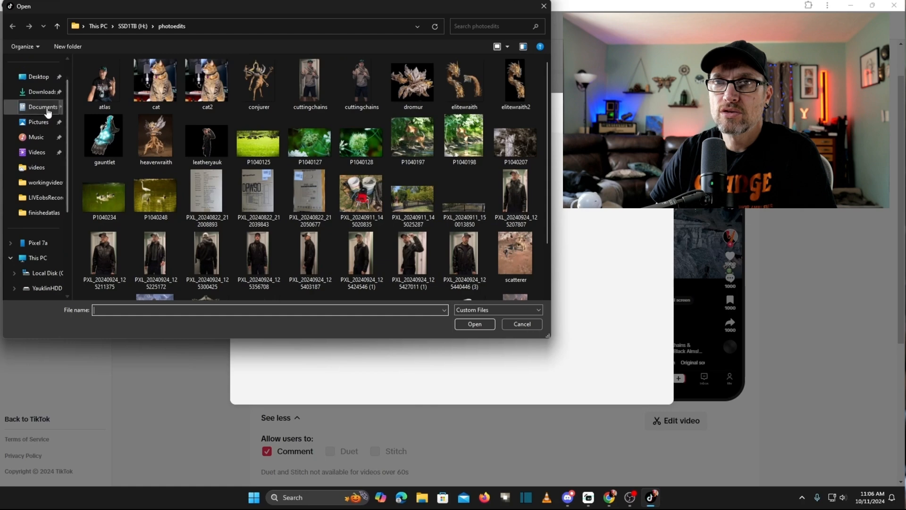
left_click(46, 111)
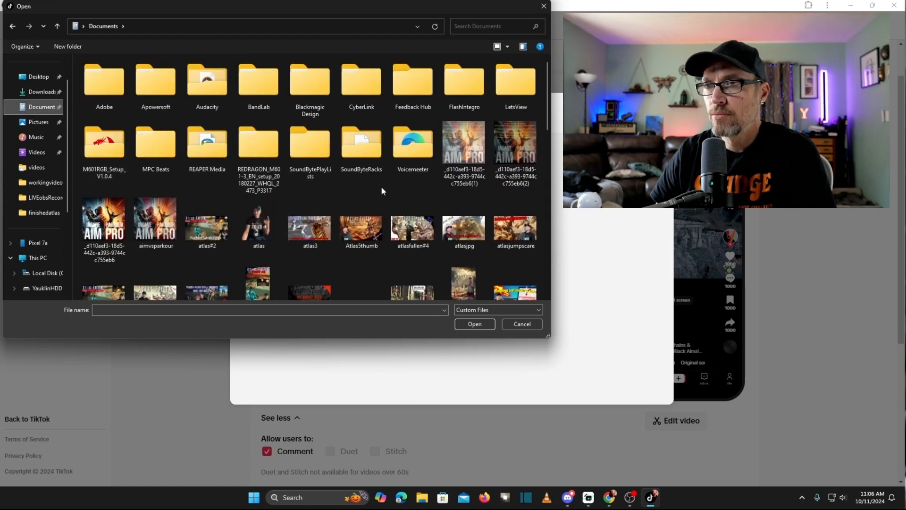
scroll(381, 190, "down", 3)
left_click(464, 118)
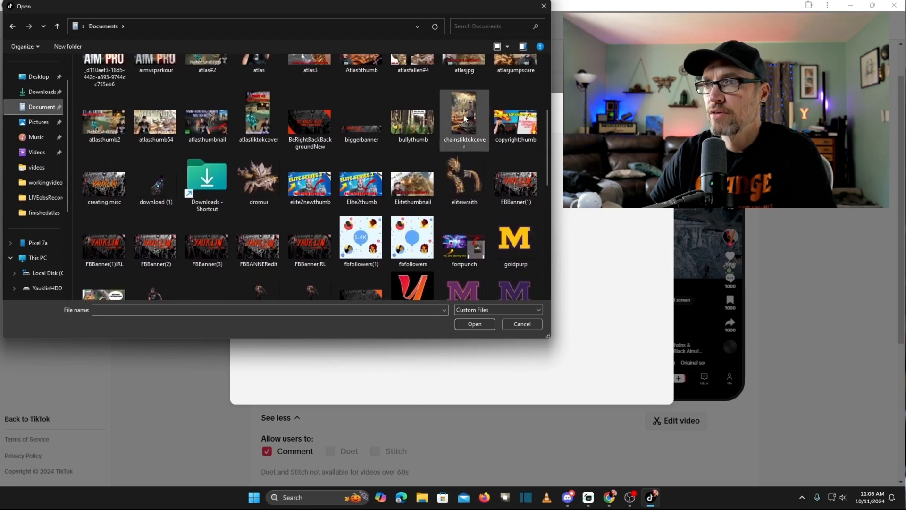
left_click(484, 325)
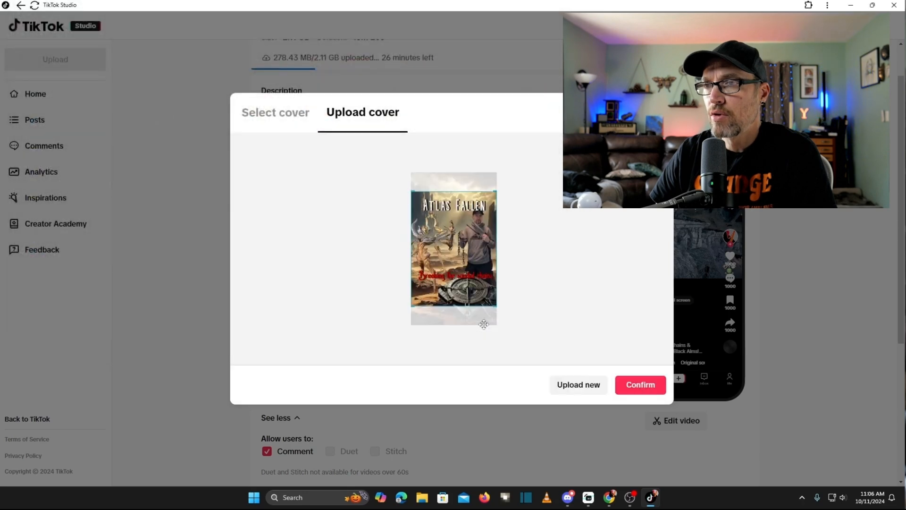
Shift the cover's crop frame slightly upward so it includes both the title and subtitle, and apply the cover
mouse_move(465, 255)
left_mouse_down()
mouse_move(466, 235)
mouse_move(467, 274)
mouse_move(466, 245)
left_mouse_up()
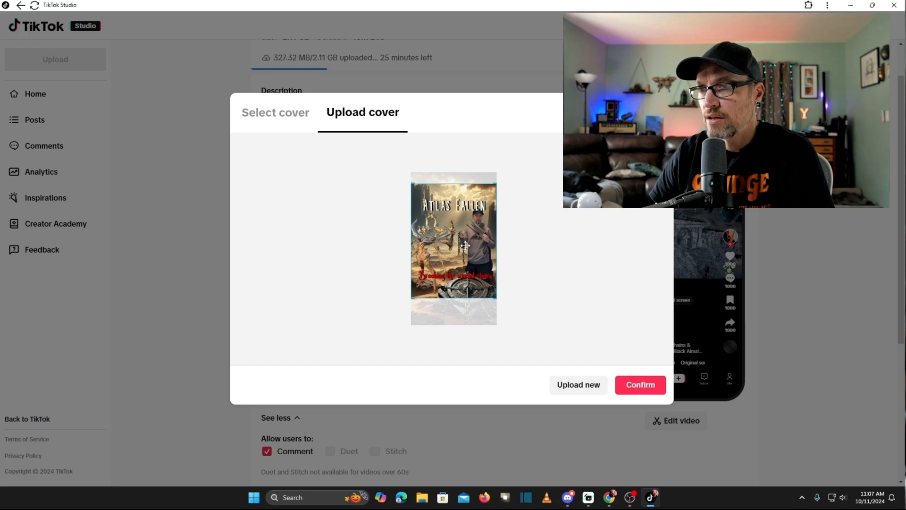
left_click_drag(466, 245, 465, 244)
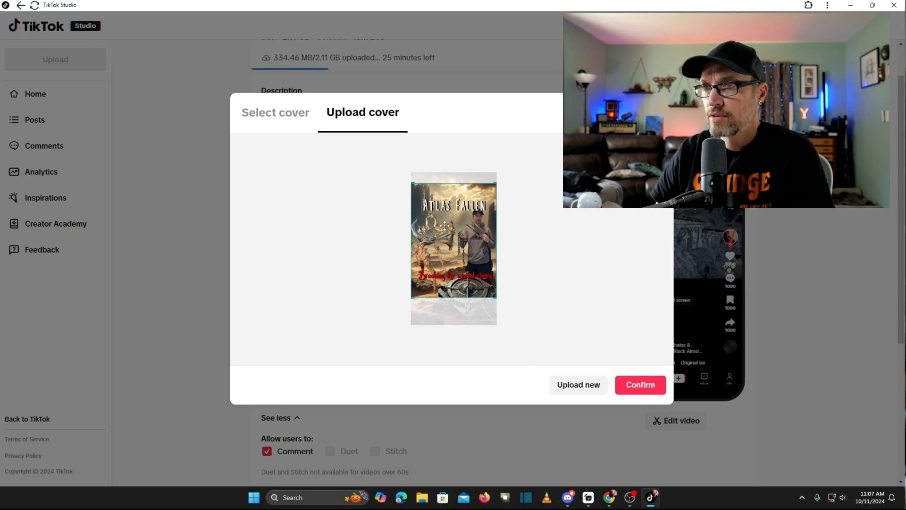
left_click(654, 391)
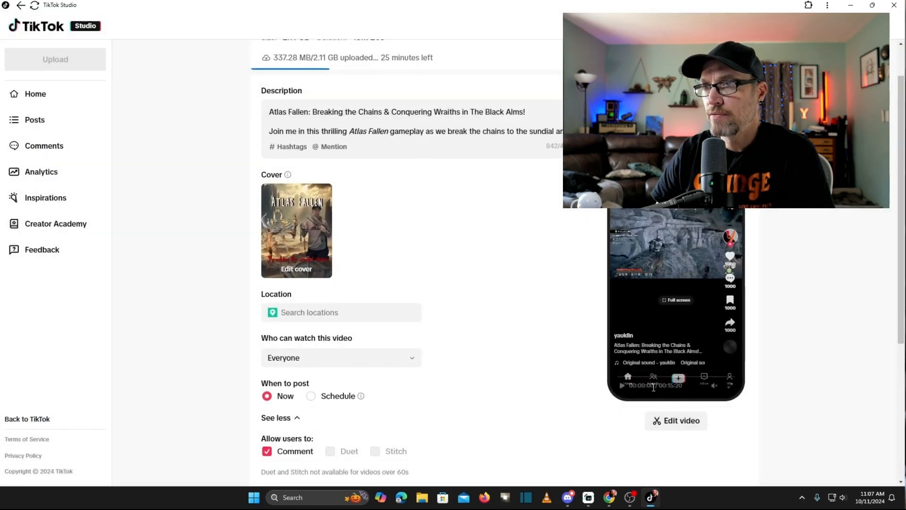